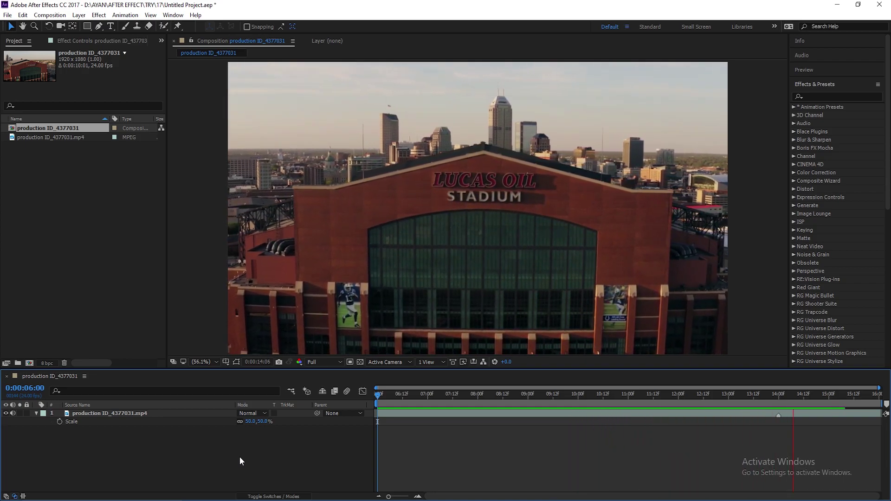
Step: Preview the stadium footage and park the current time at 0:00:14:00
key(space)
drag(467, 395, 566, 433)
key(space)
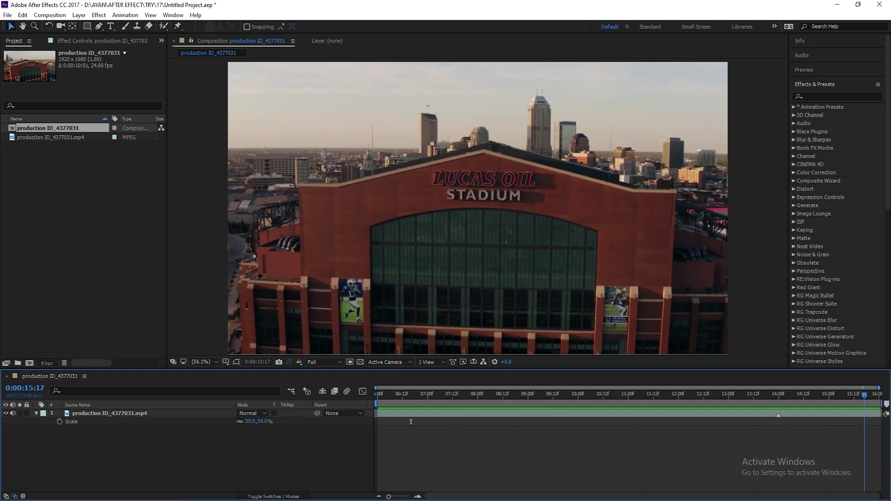
drag(752, 453, 776, 444)
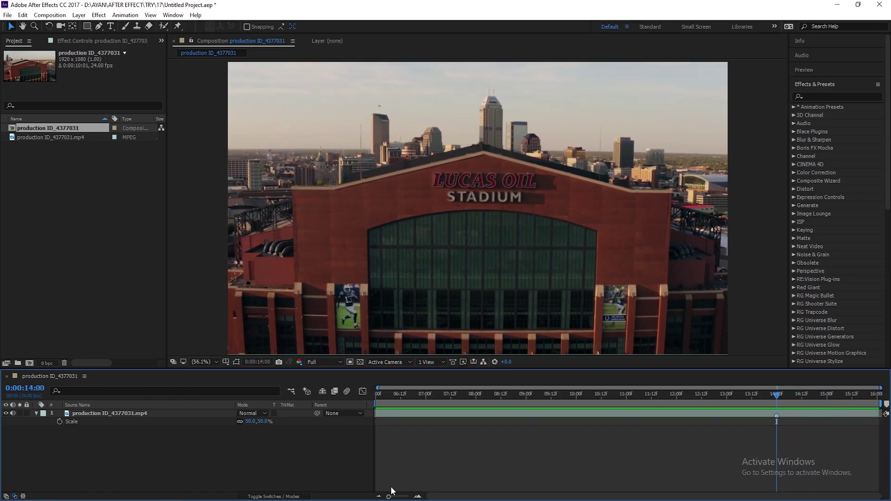
drag(388, 498, 381, 497)
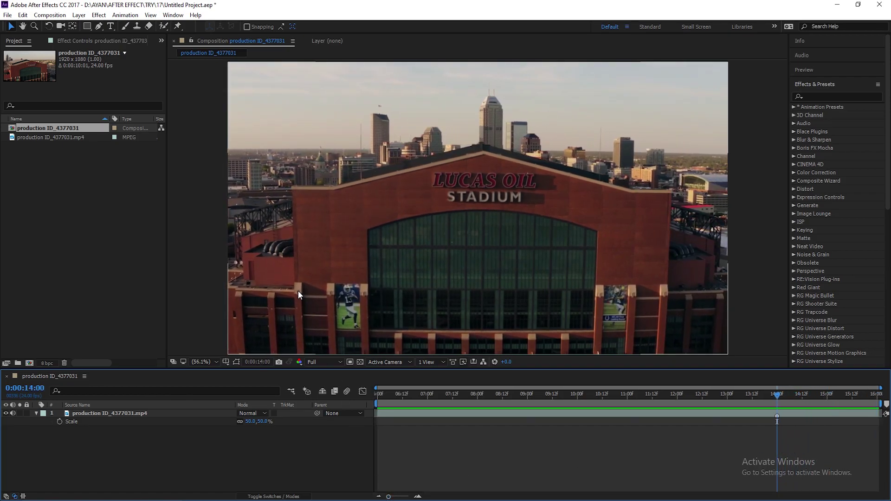
Step: Send the current frame to the render queue as a single Photoshop file named "for clean plate"
click(50, 15)
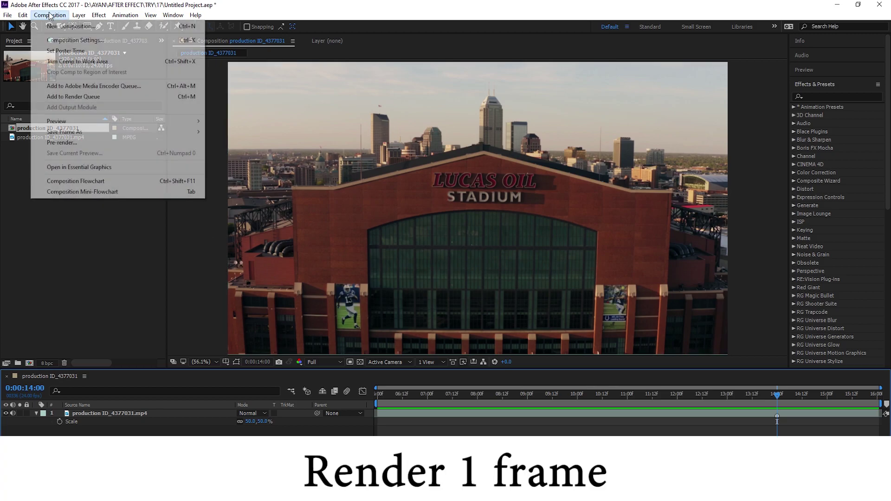
mouse_move(99, 130)
click(253, 135)
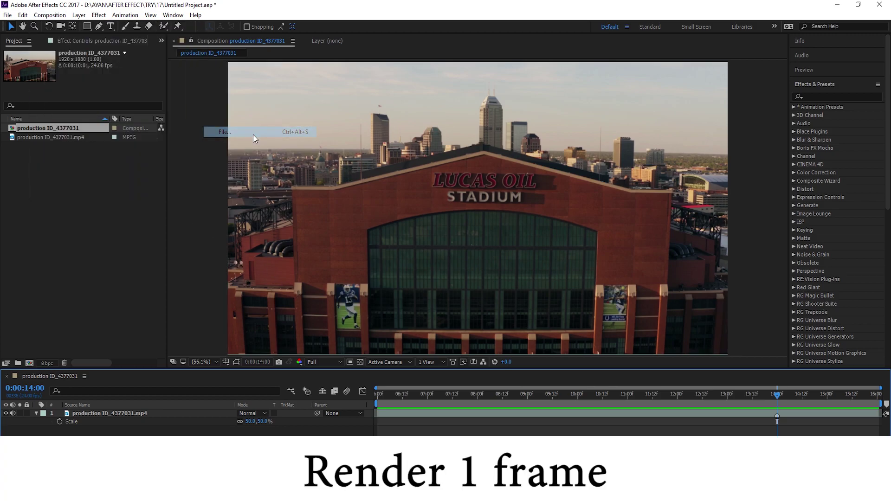
text(for clean plate)
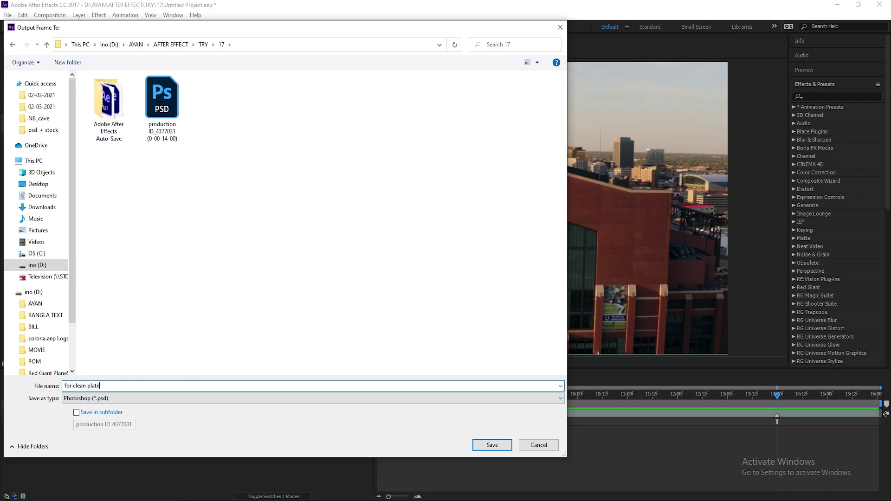
click(436, 398)
click(441, 409)
click(492, 445)
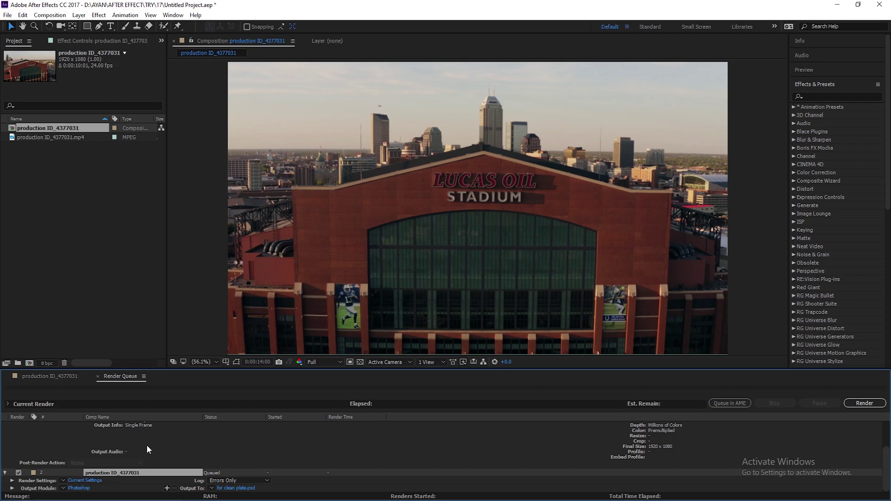
Step: Change the queued frame's output format to JPEG Sequence, render it, and return to the composition
click(105, 425)
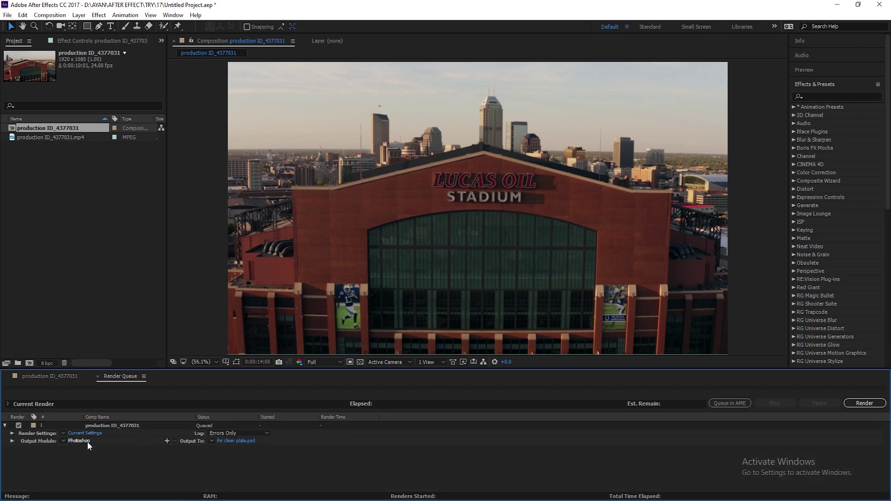
click(85, 440)
click(405, 136)
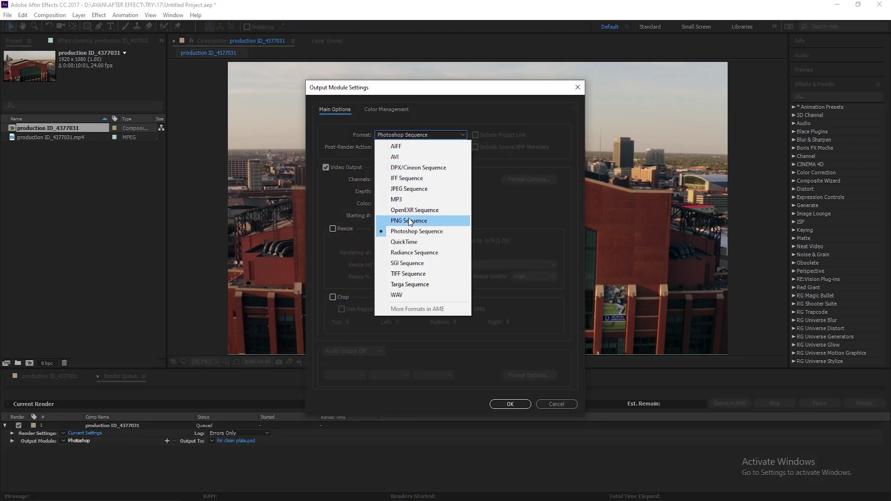
click(409, 189)
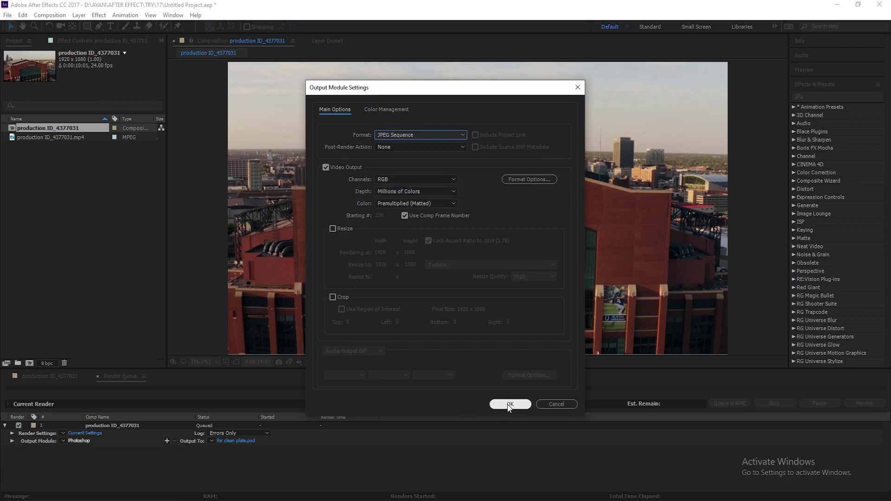
click(509, 405)
click(864, 403)
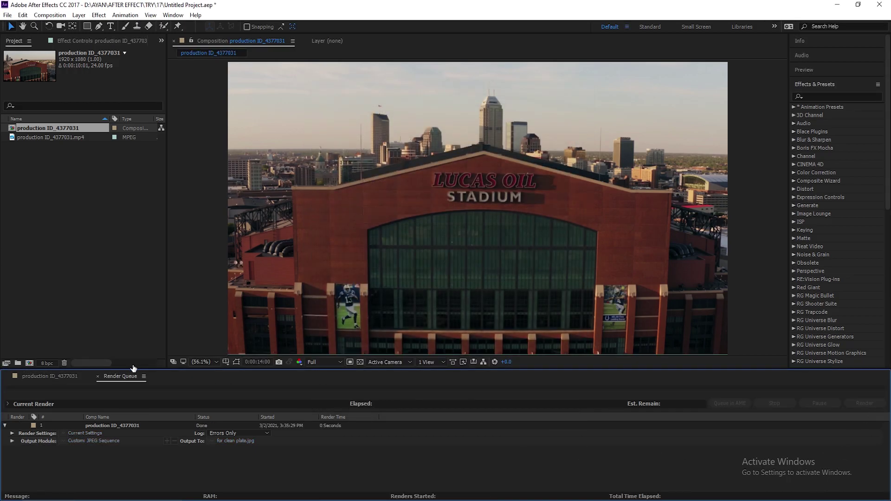
click(68, 374)
click(97, 376)
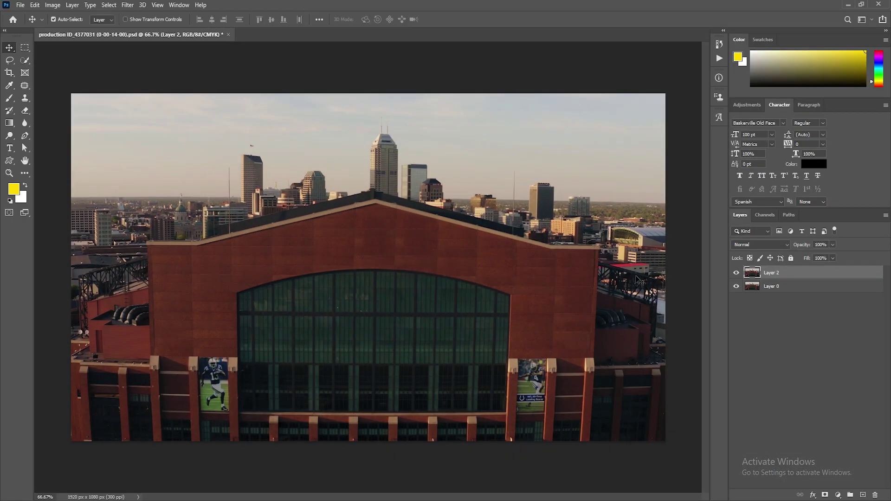
Step: Switch to Photoshop and compare the stadium wall with and without the lettering by toggling Layer 2's visibility
click(736, 275)
click(737, 274)
click(737, 275)
click(737, 274)
click(736, 275)
click(736, 275)
click(737, 275)
click(736, 276)
click(736, 276)
click(737, 276)
click(736, 275)
Step: Duplicate Layer 2 and lasso a selection around the LUCAS OIL STADIUM lettering, trimming its upper edge
key(ctrl+j)
key(l)
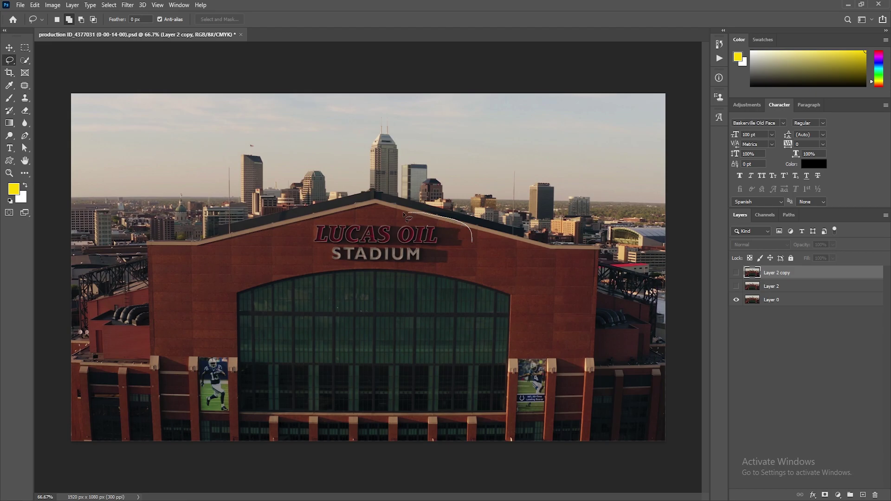
mouse_move(312, 262)
mouse_down()
mouse_move(444, 271)
mouse_move(472, 243)
mouse_up()
key(ctrl+1)
scroll(483, 216, right, 1)
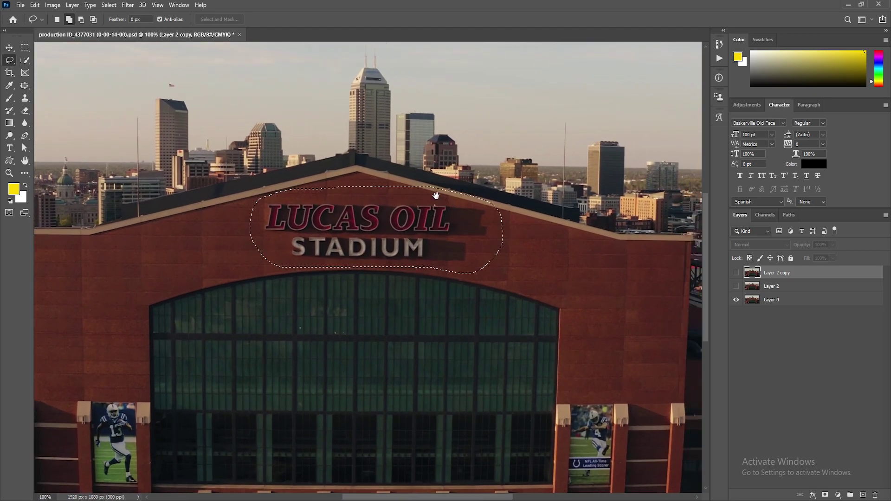
drag(384, 178, 443, 202)
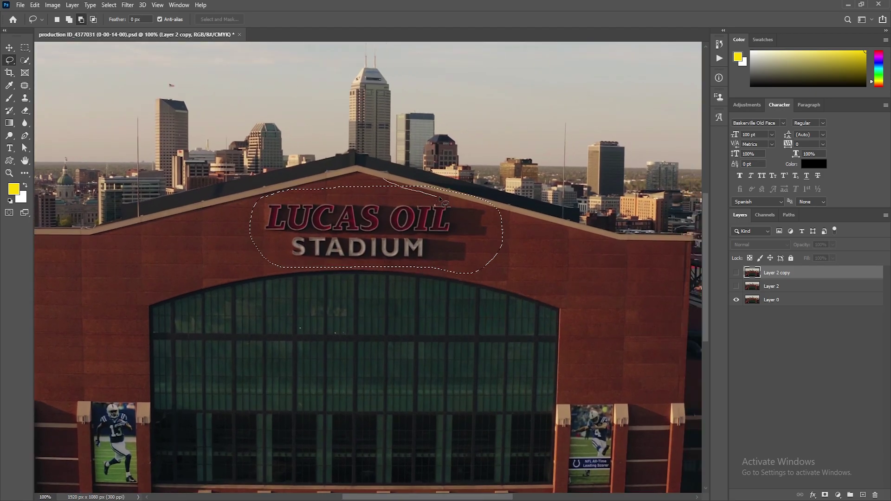
mouse_move(515, 223)
mouse_down()
mouse_move(480, 158)
mouse_move(305, 187)
mouse_up()
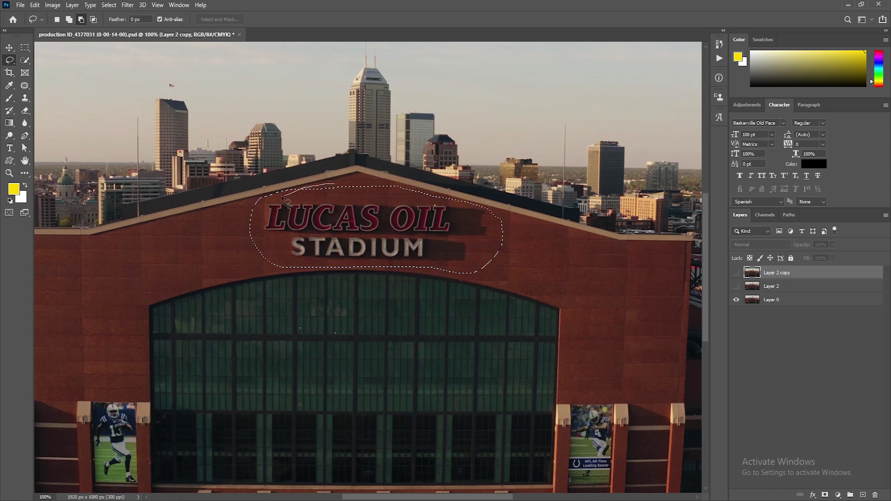
drag(250, 227, 252, 227)
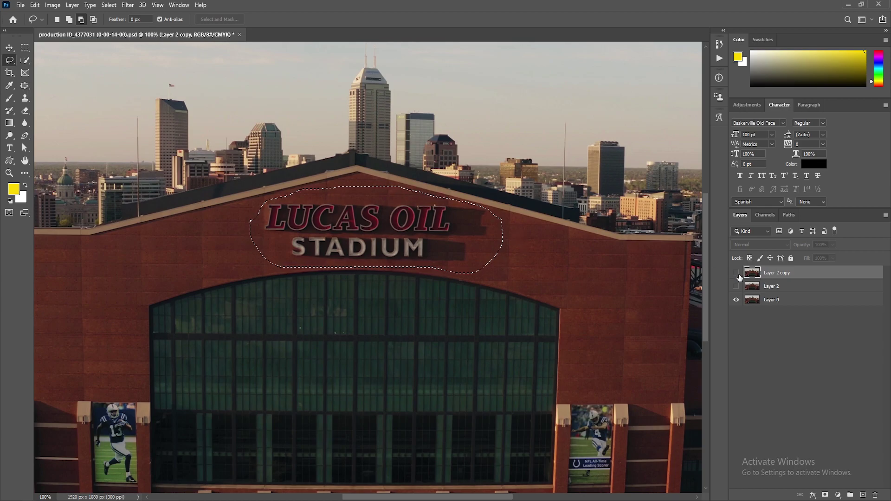
Step: Show the cleaned layers, copy the selected wall area to a new layer, and hide all the other layers
click(736, 273)
click(736, 286)
key(ctrl+j)
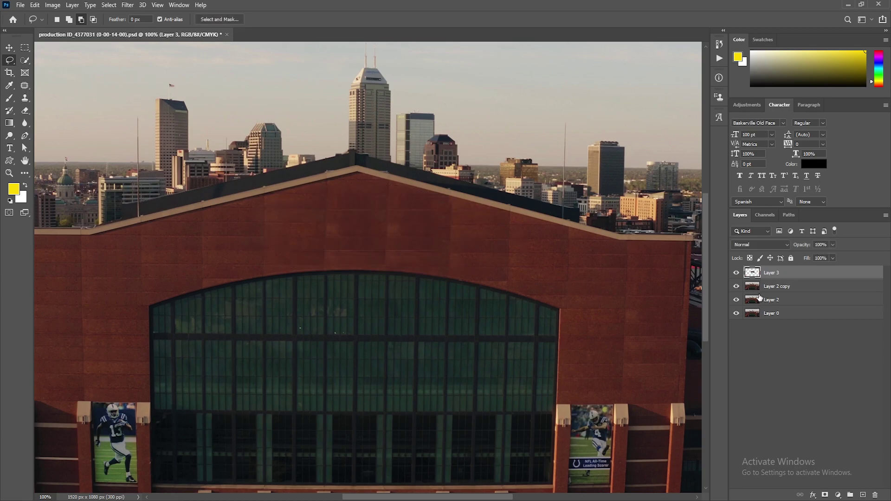
click(736, 311)
key(ctrl+minus)
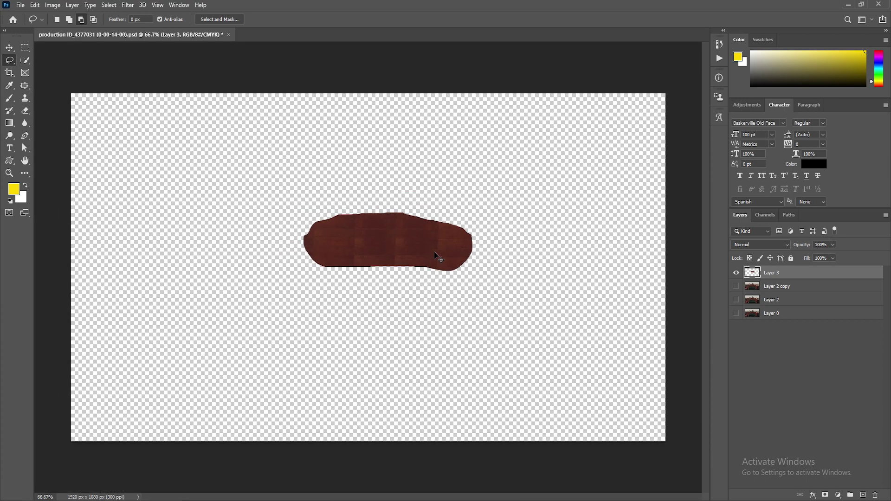
key(v)
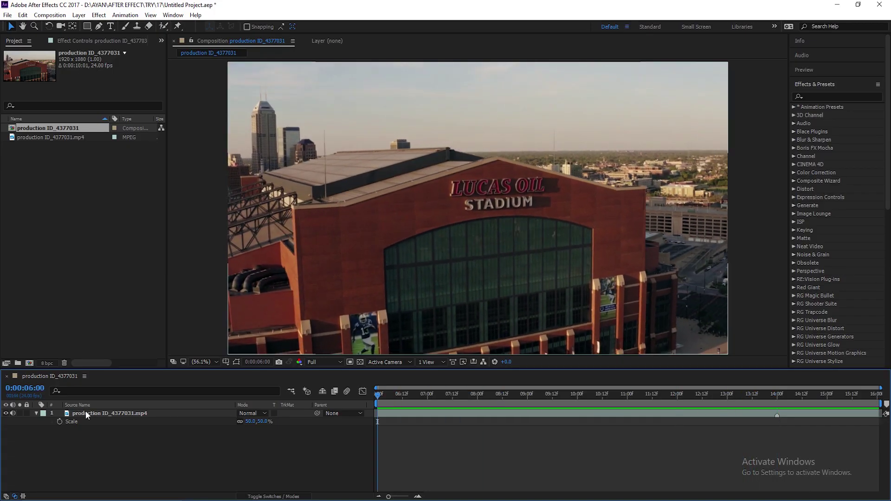
Step: Switch to After Effects, apply Mocha Pro to the stadium footage layer at 0:00:14:00, and open its tracking interface
click(86, 413)
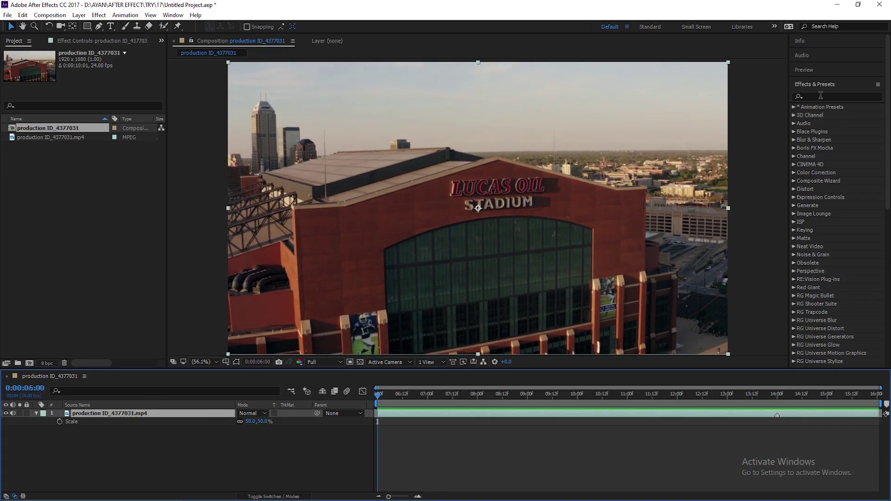
click(776, 395)
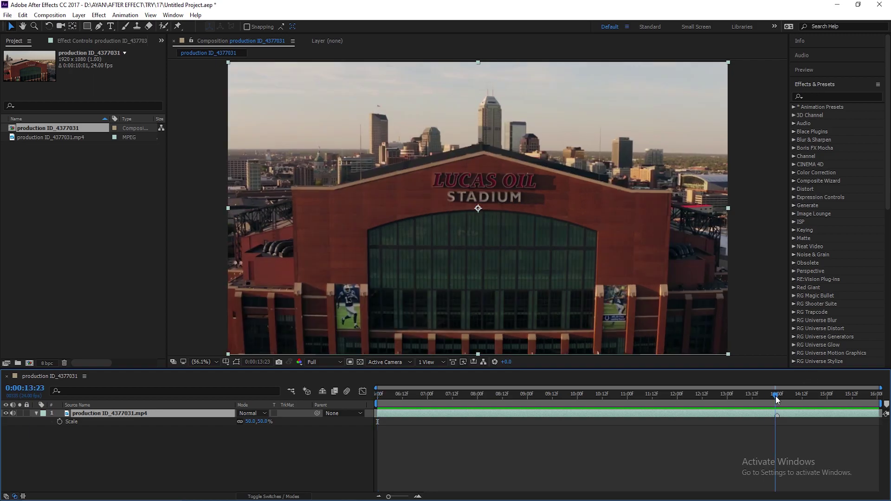
click(815, 94)
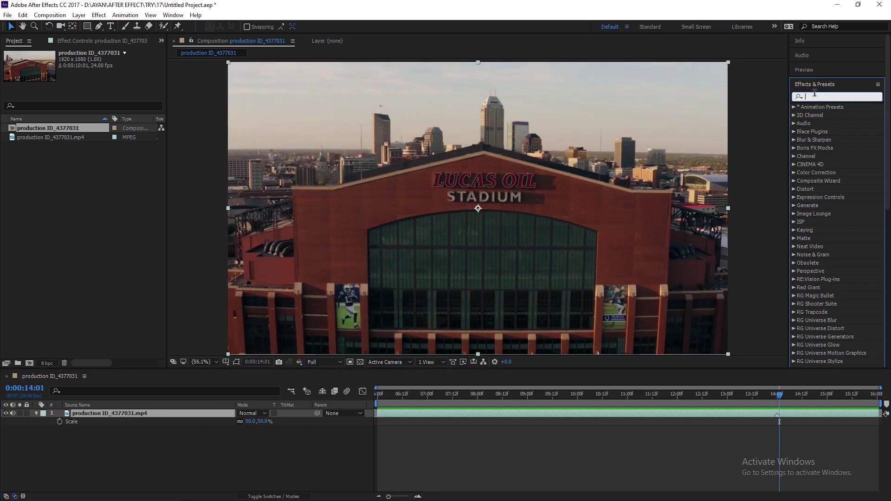
click(777, 400)
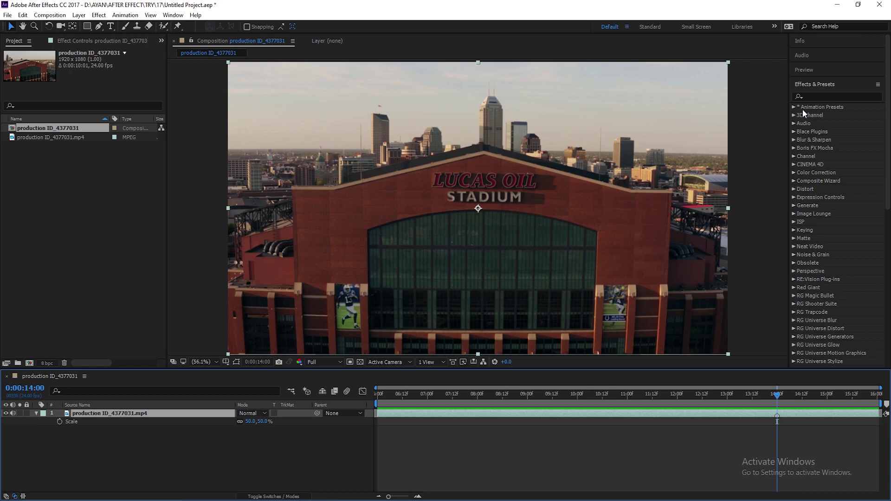
click(815, 96)
text(moc)
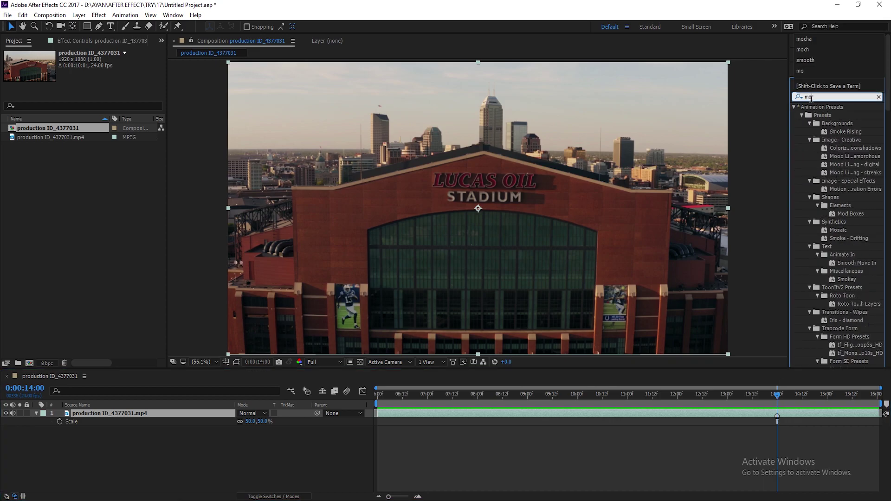
text(ha)
drag(817, 113, 512, 118)
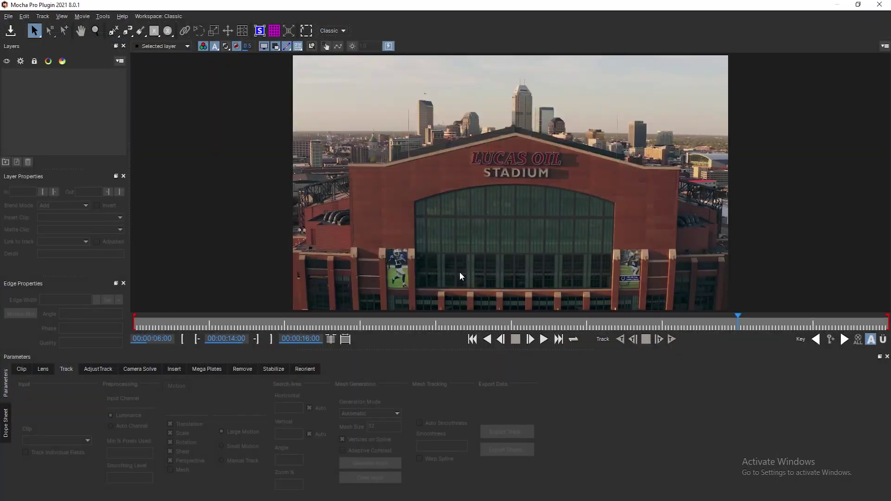
Step: Draw an elliptical tracking shape around the LUCAS OIL STADIUM sign and select its points
click(113, 31)
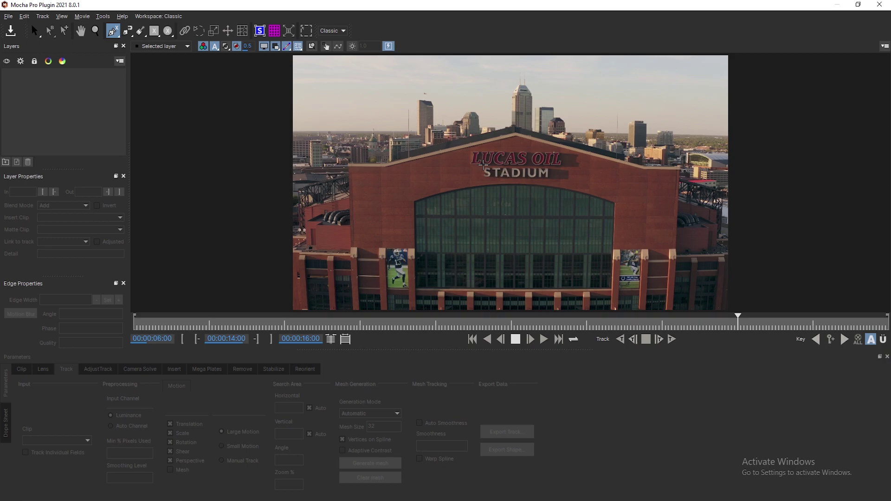
click(167, 30)
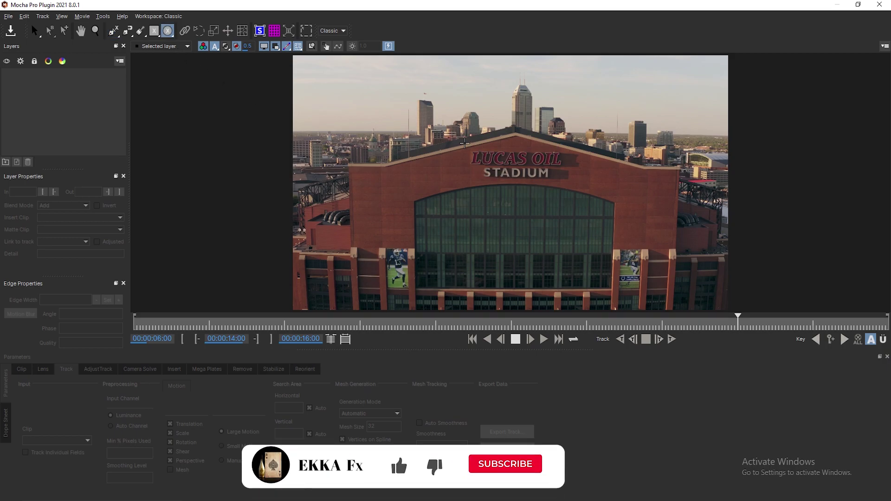
drag(465, 144, 574, 183)
drag(447, 111, 492, 157)
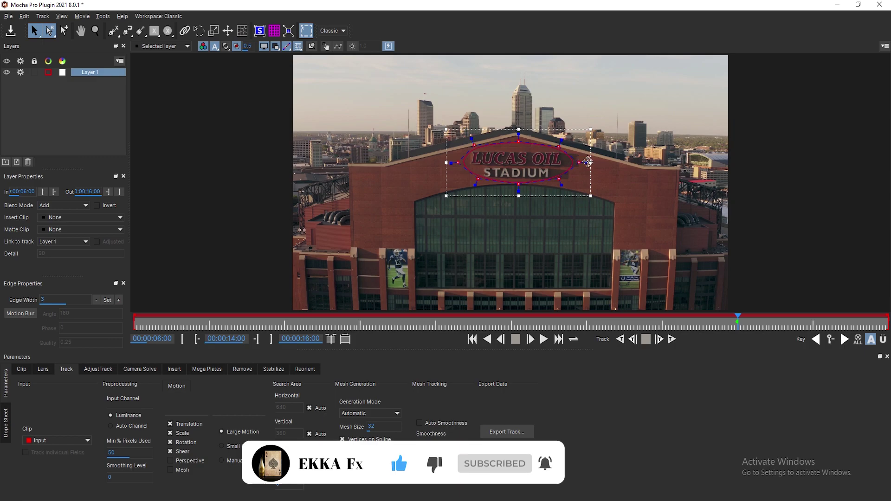
Step: Enable perspective motion, track the sign shape forward and backward from 00:00:14:00, and check the track back to that frame
click(170, 461)
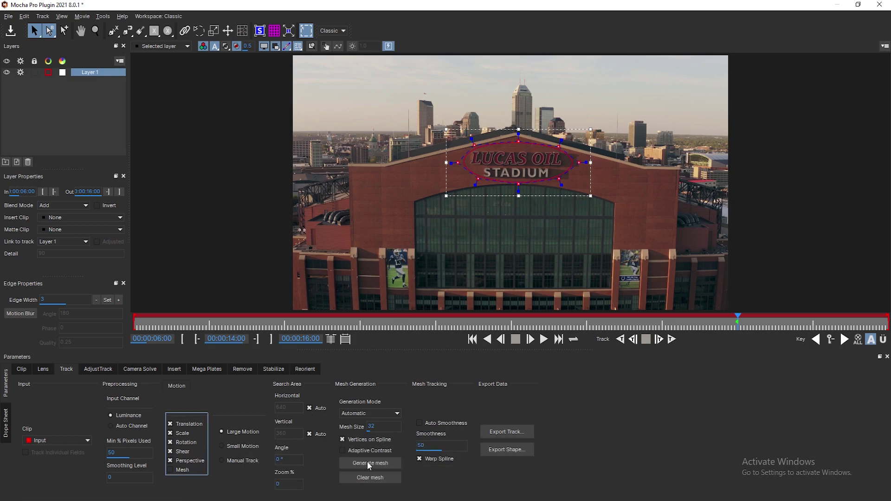
click(672, 339)
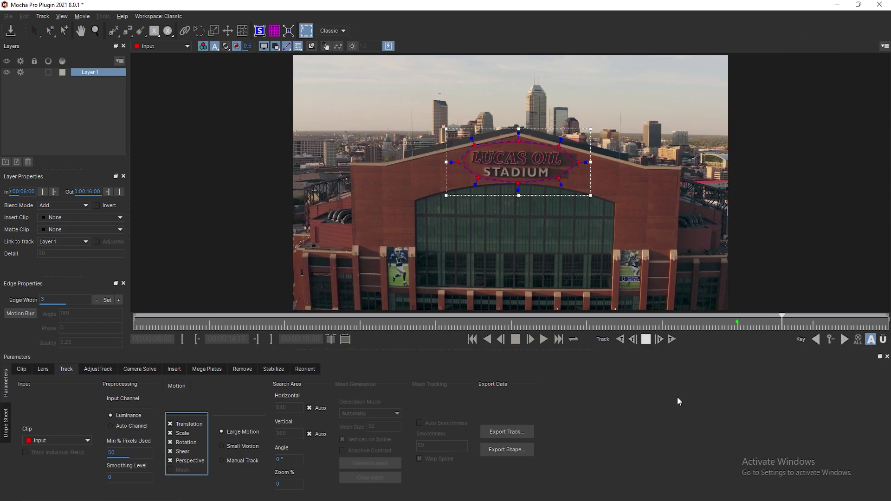
click(737, 323)
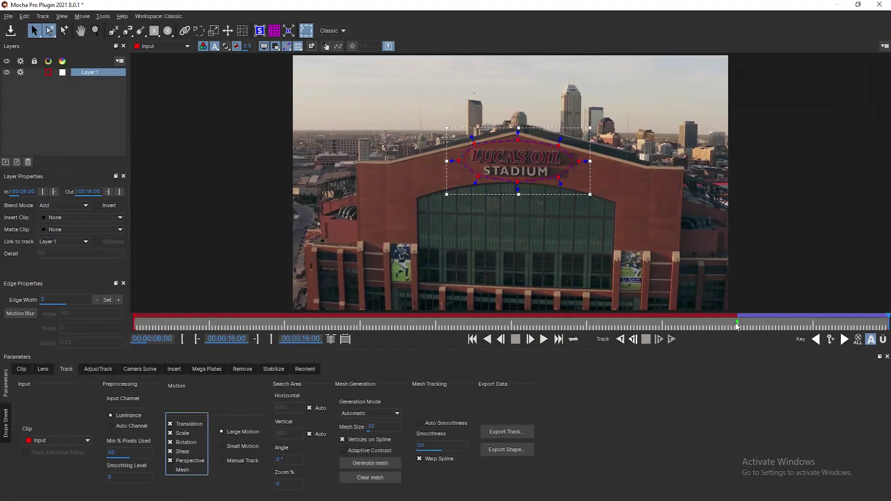
click(620, 340)
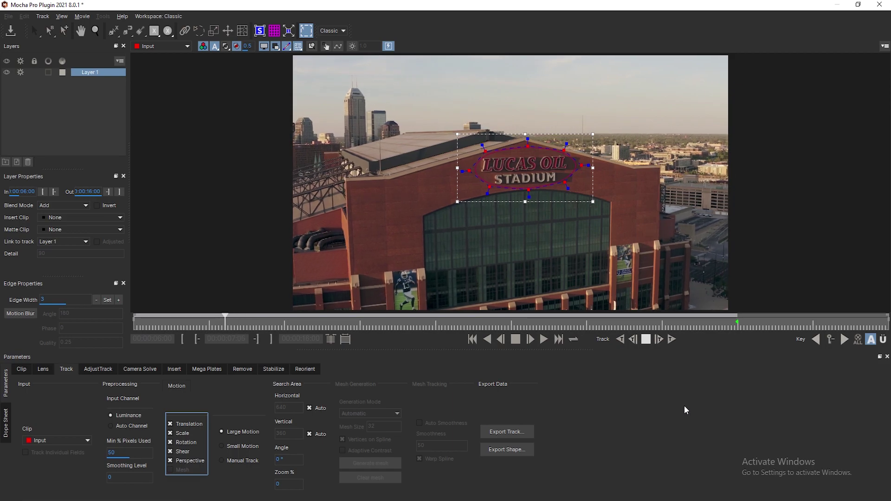
drag(135, 321, 738, 342)
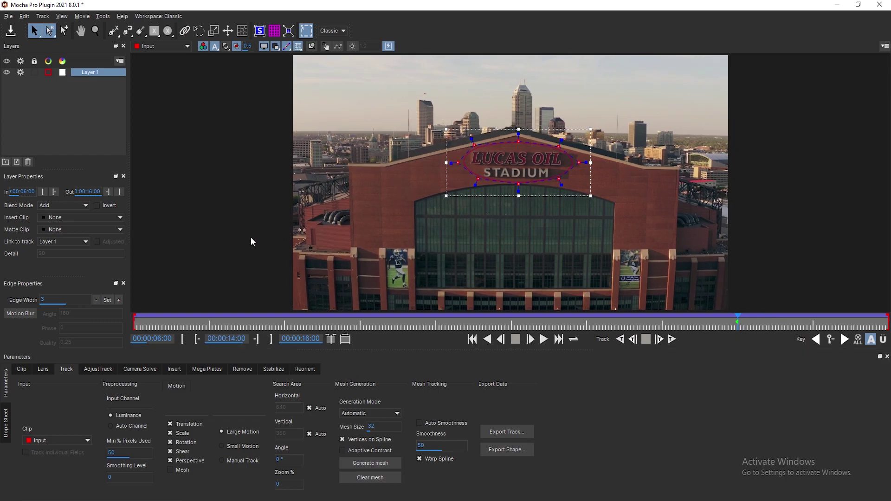
click(48, 218)
click(62, 230)
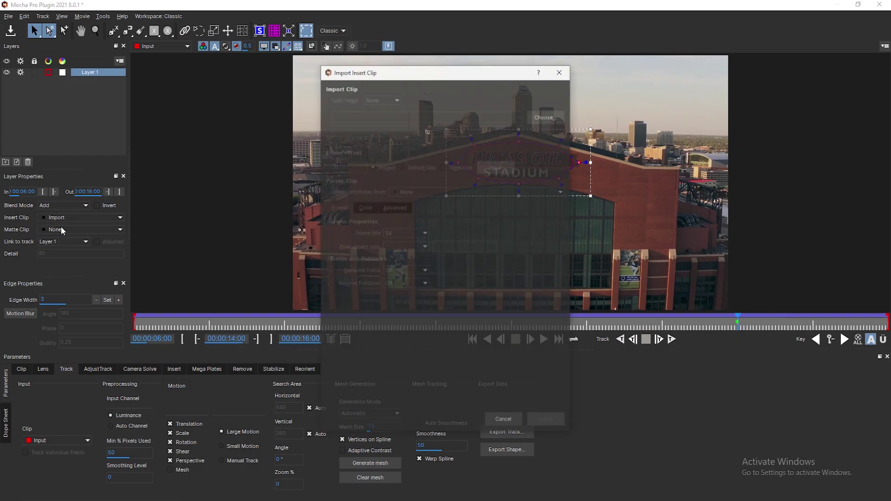
click(559, 116)
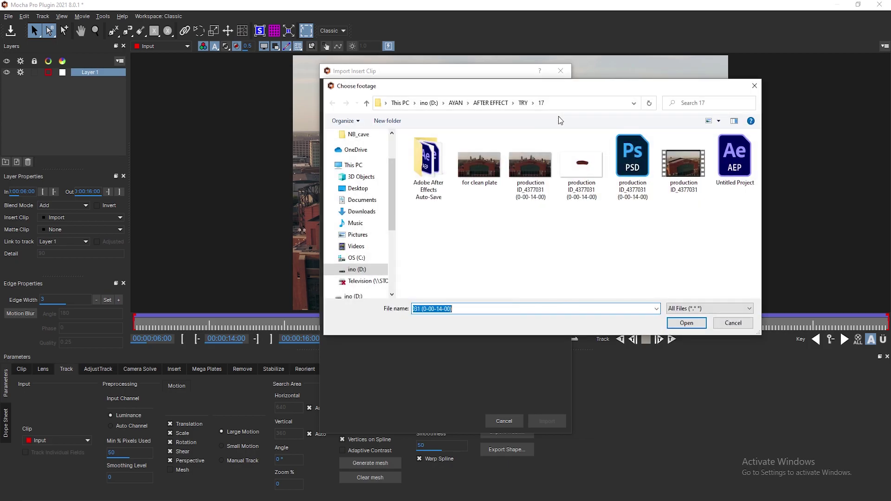
click(589, 163)
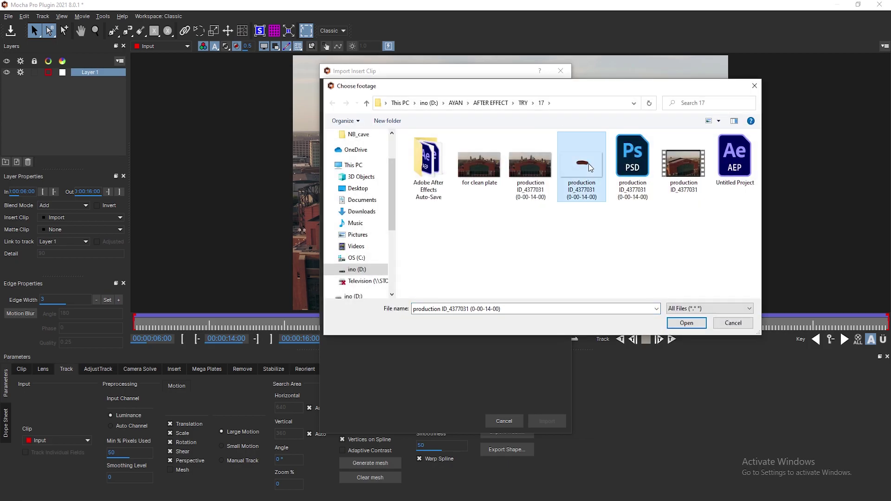
click(684, 325)
click(544, 421)
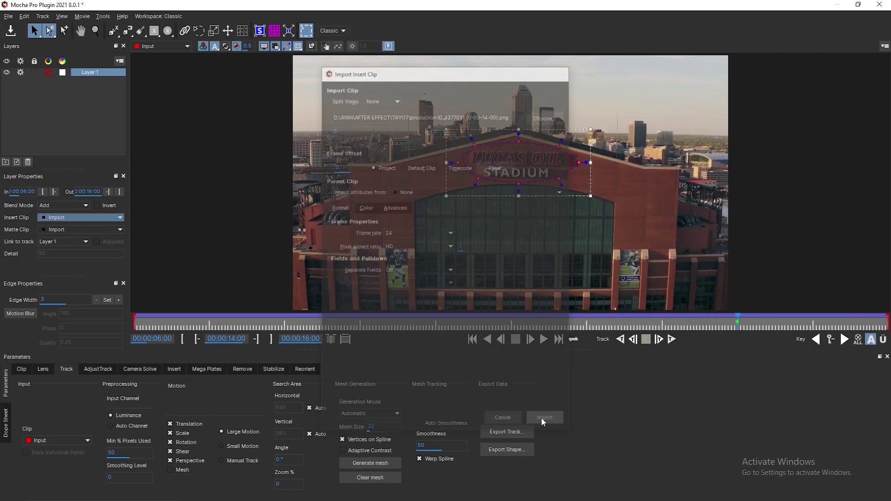
Step: Hide the viewer overlays and scrub through the footage to check how the inserted patch follows the stadium wall
click(264, 47)
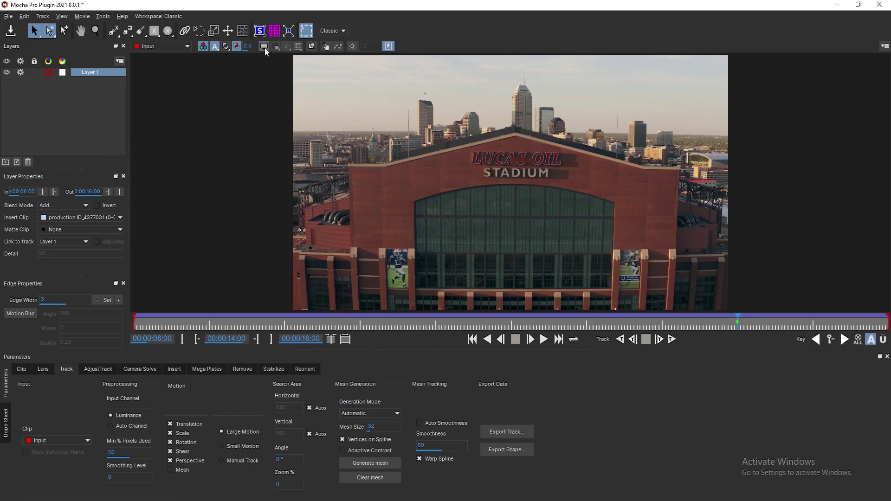
click(291, 31)
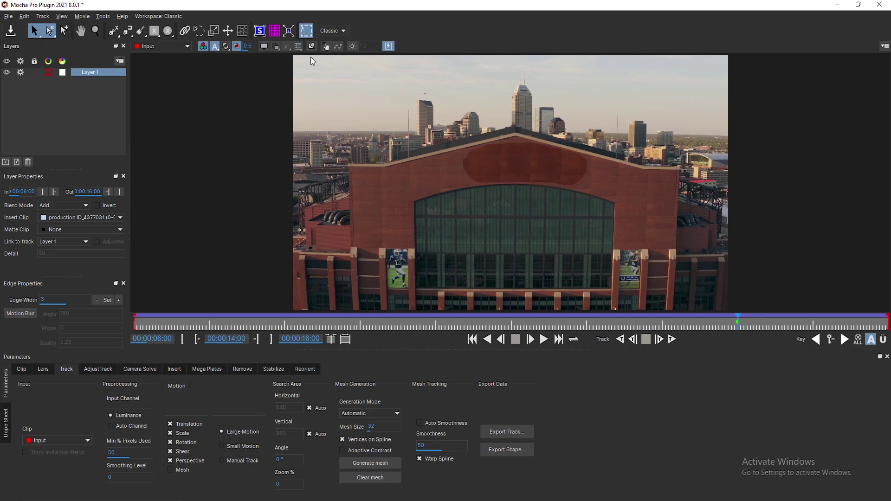
drag(744, 321, 888, 328)
drag(760, 327, 4, 328)
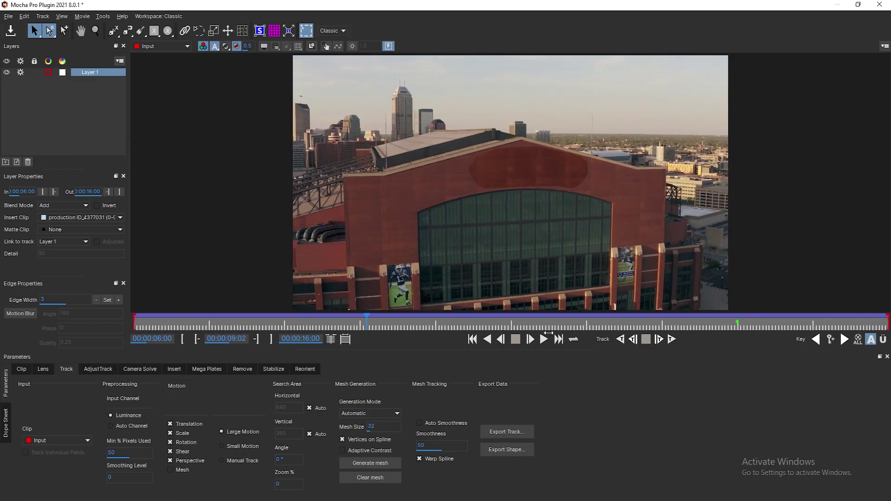
drag(196, 339, 743, 331)
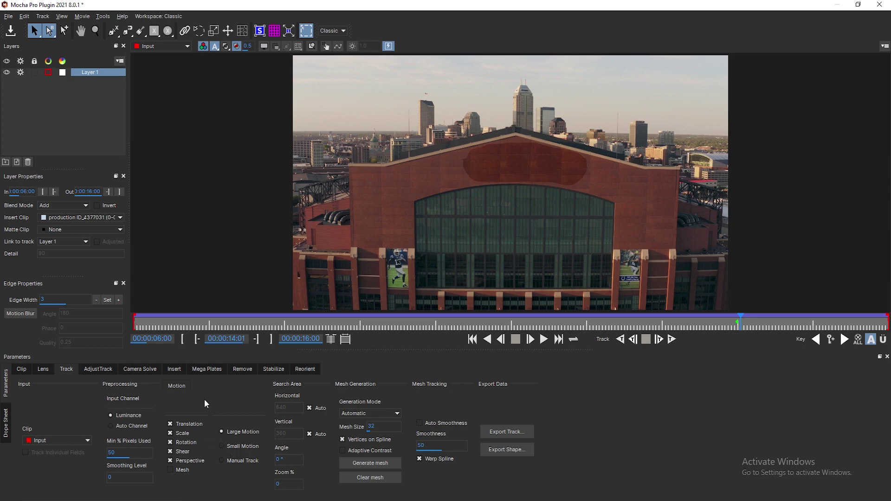
Step: Render the insert composite backward from the last frame using the Insert module
click(179, 367)
drag(741, 323, 888, 324)
click(621, 339)
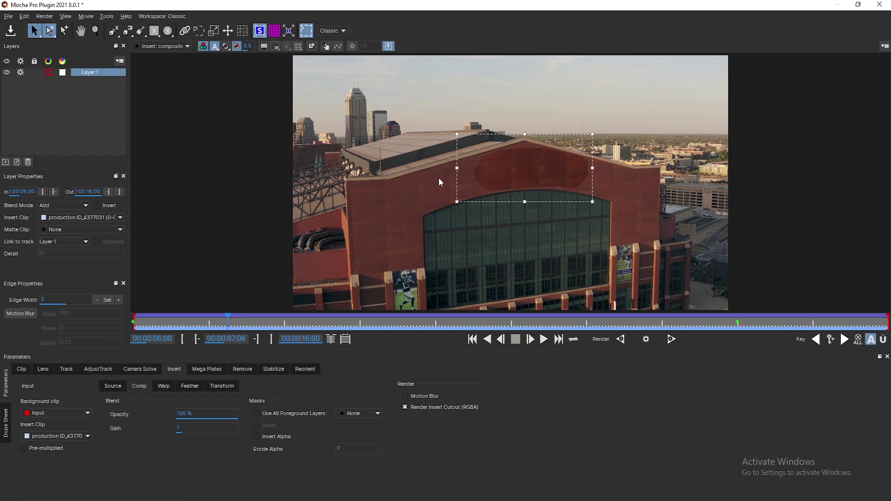
Step: Start exporting a rendered clip and choose Insert_Input as the clip to save
click(9, 17)
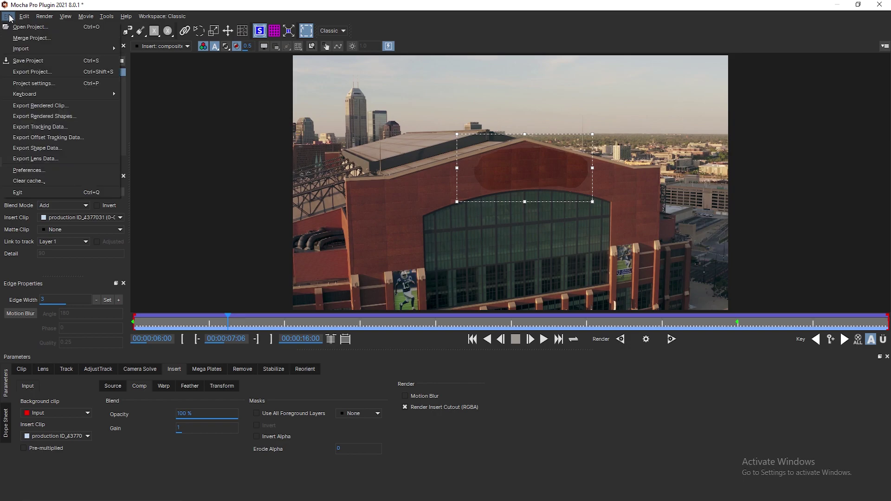
click(59, 107)
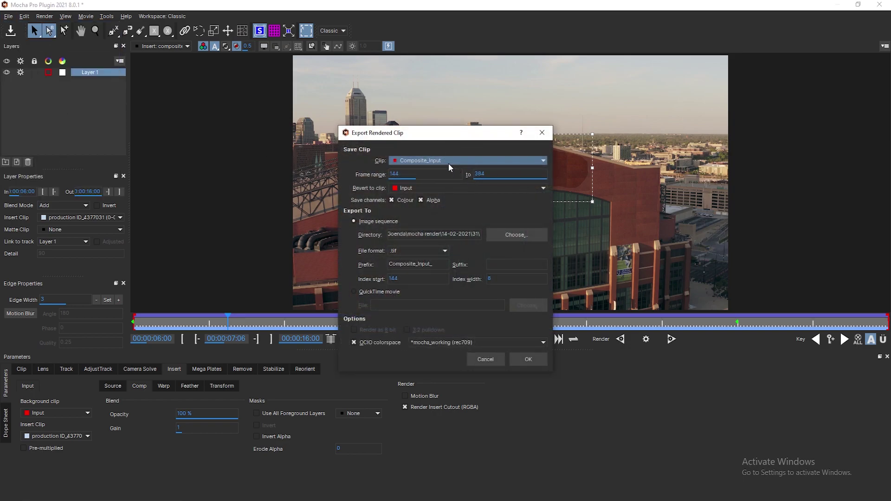
click(448, 160)
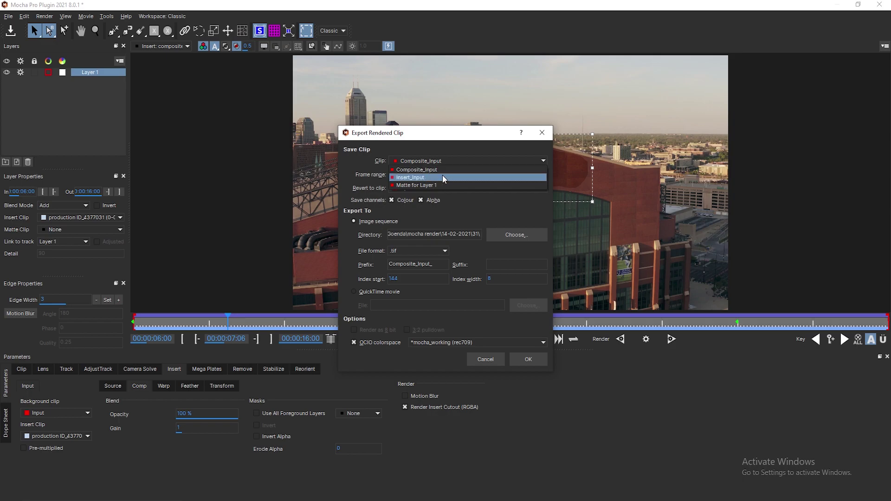
click(442, 174)
Step: Create a folder named mocha render inside folder 17, set it as the image sequence directory, and export the clip
click(511, 234)
key(ctrl+shift+n)
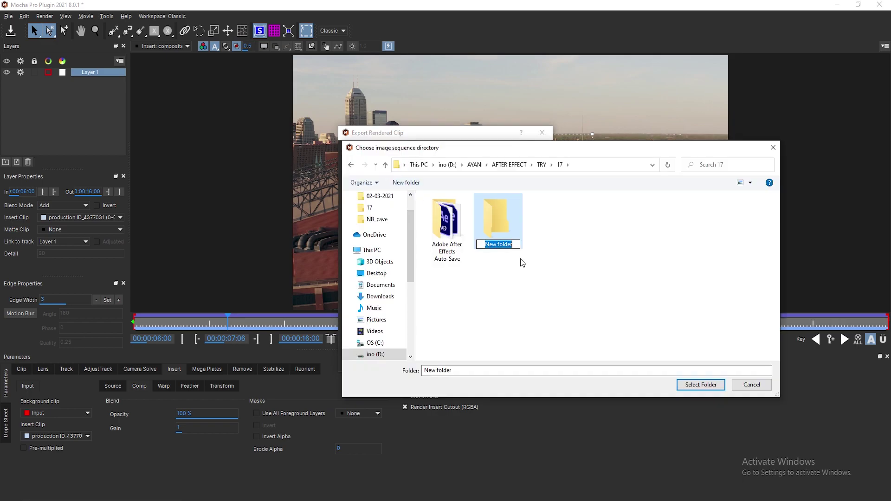
text(mocha render)
key(Return)
key(Return)
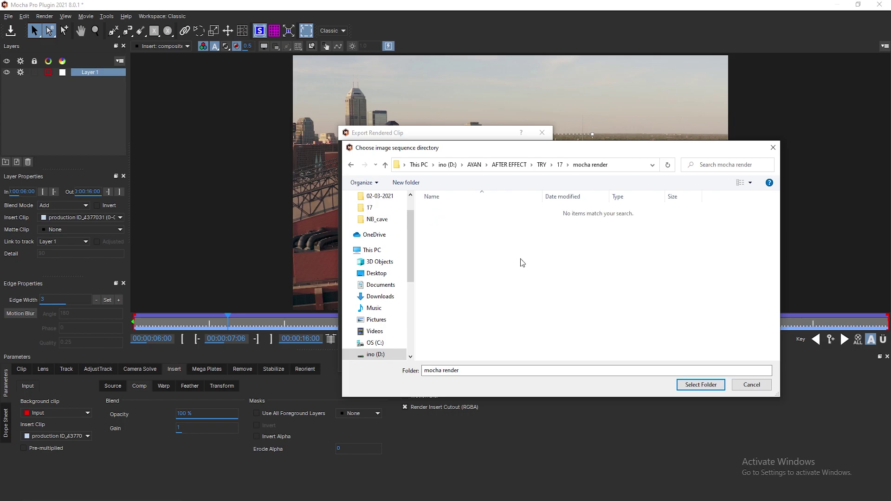
click(690, 386)
click(525, 358)
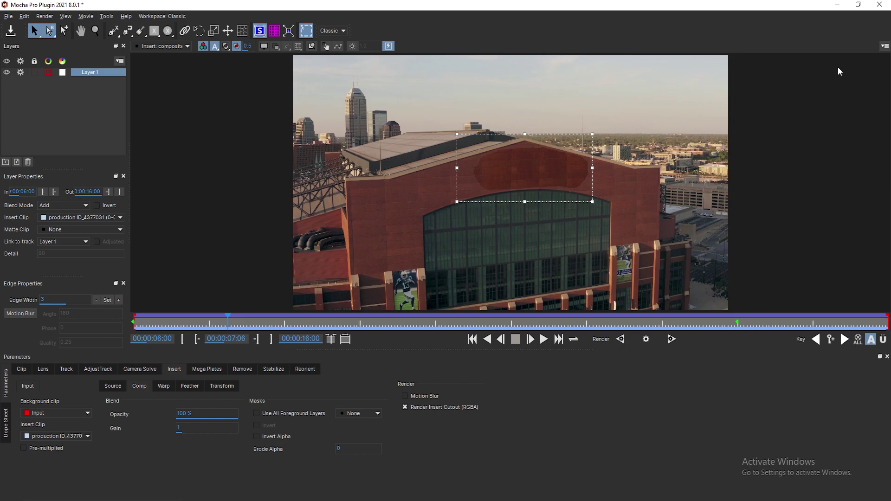
Step: Close Mocha Pro, return to After Effects, and import the mocha render folder as an image sequence into the project
click(879, 4)
click(580, 275)
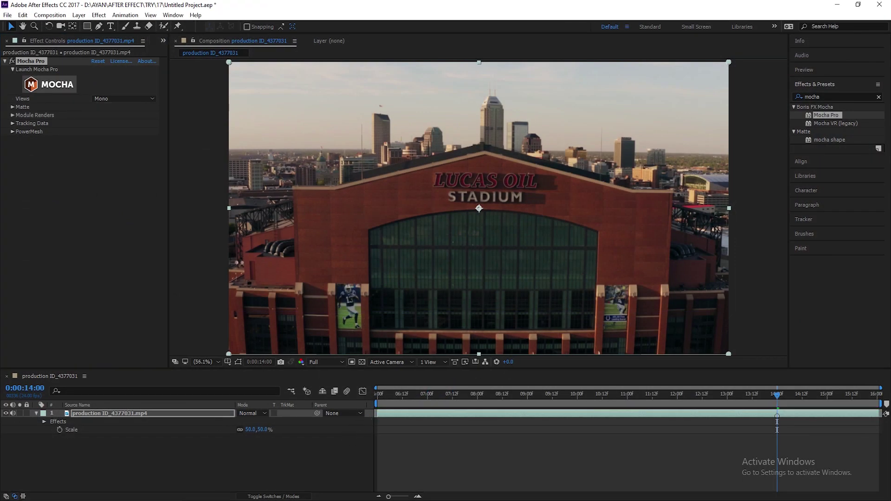
click(158, 500)
click(791, 137)
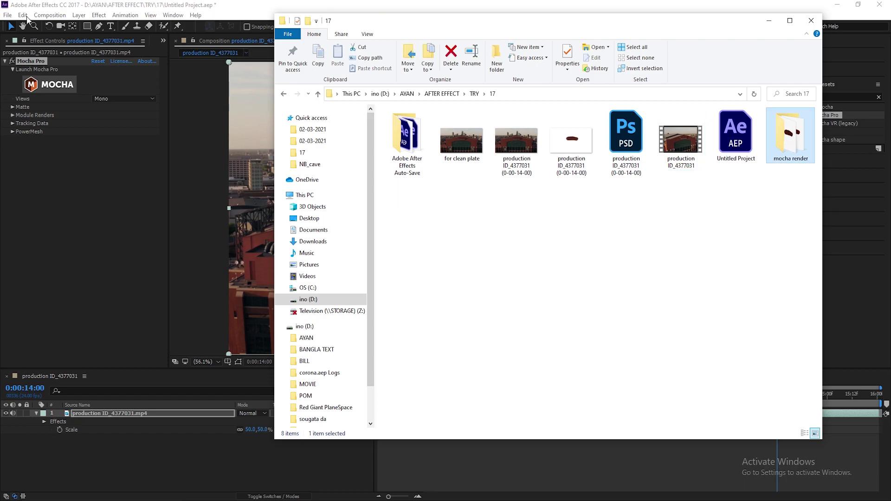
click(175, 51)
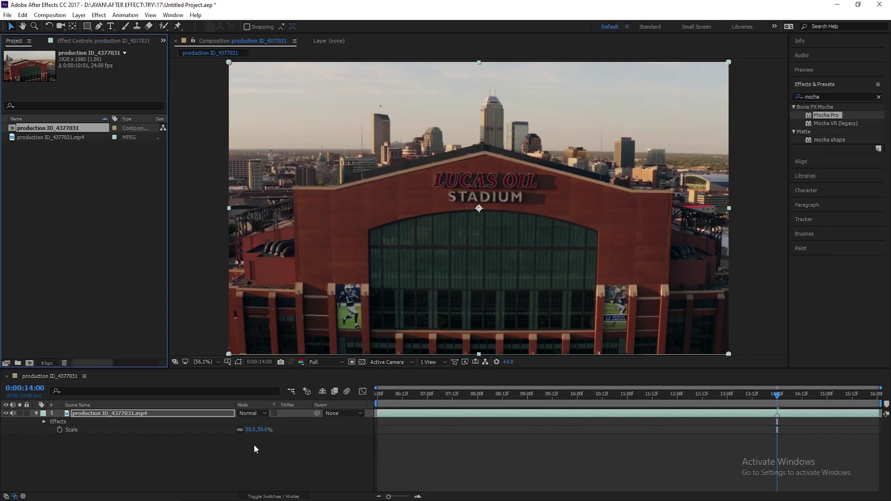
key(alt+Tab)
drag(790, 137, 84, 237)
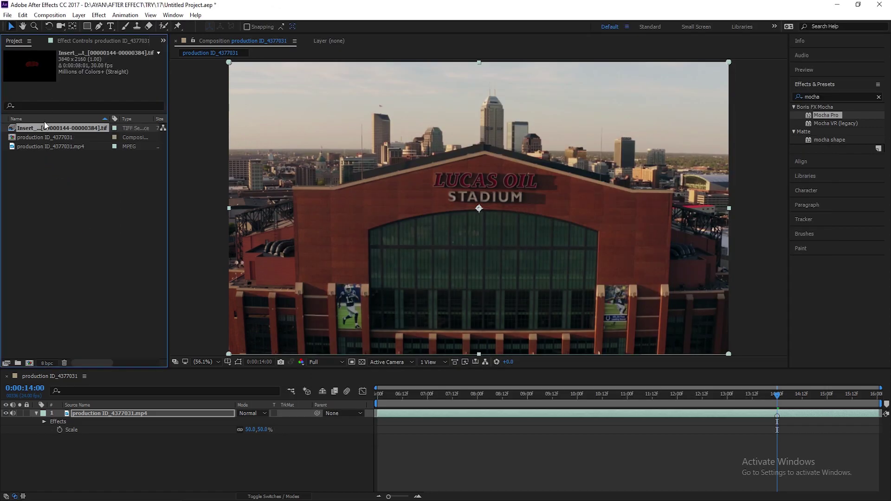
right_click(45, 125)
mouse_move(90, 199)
click(201, 197)
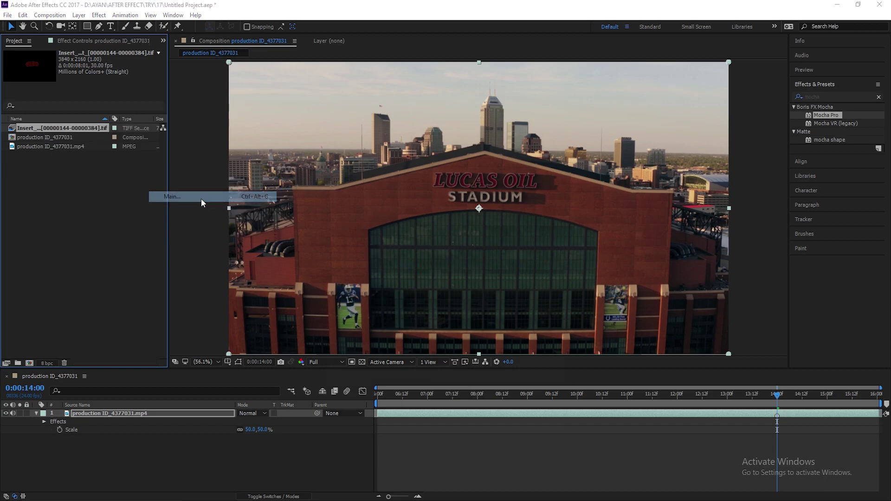
click(534, 430)
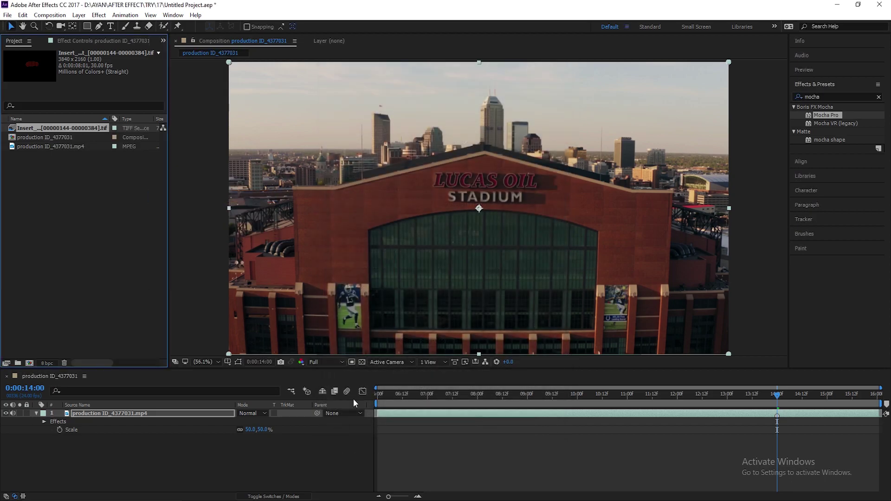
Step: Check the composition's frame rate in its settings
right_click(272, 482)
click(389, 319)
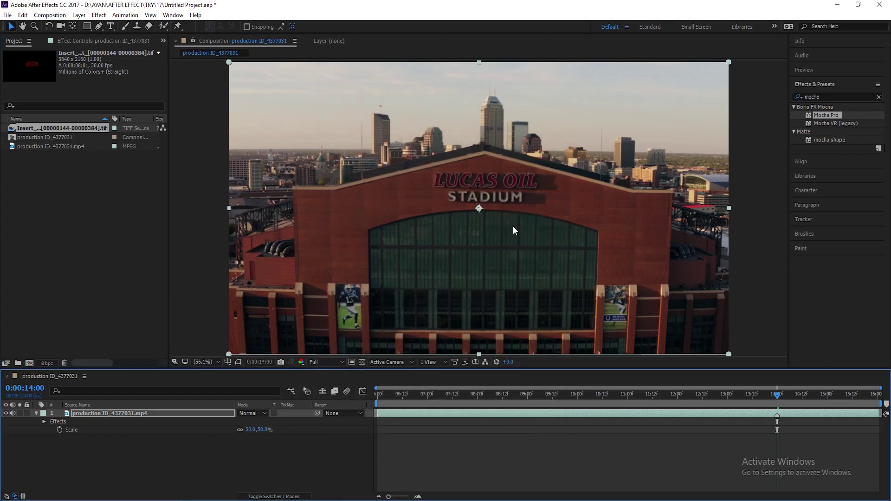
double_click(695, 238)
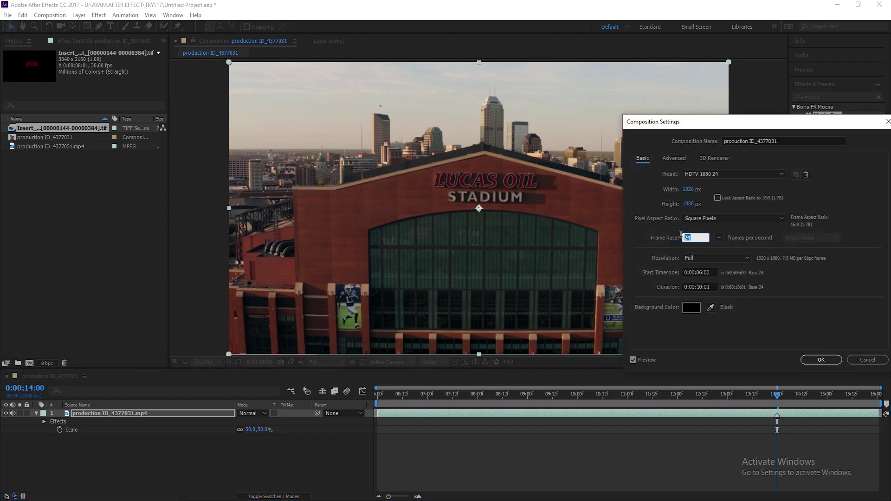
click(820, 360)
Step: Interpret the imported Insert_Input sequence at 24 frames per second with fields separated as Upper Field First
right_click(58, 128)
mouse_move(110, 200)
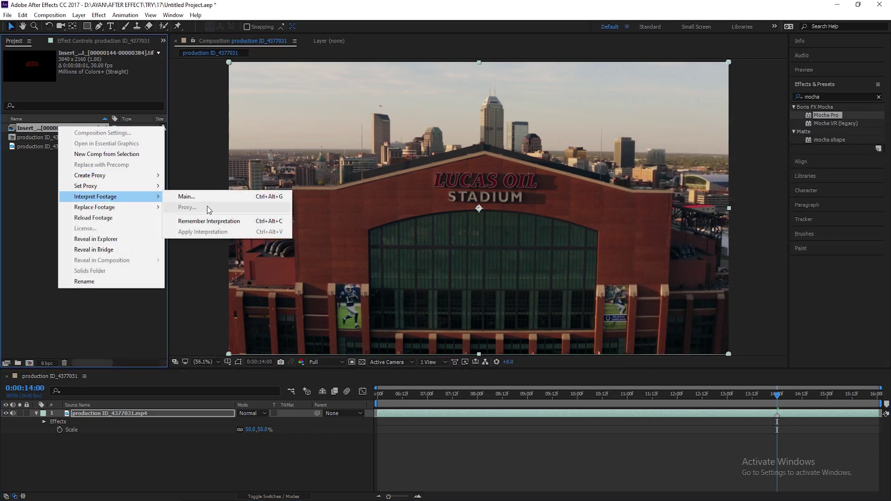
click(255, 200)
text(2)
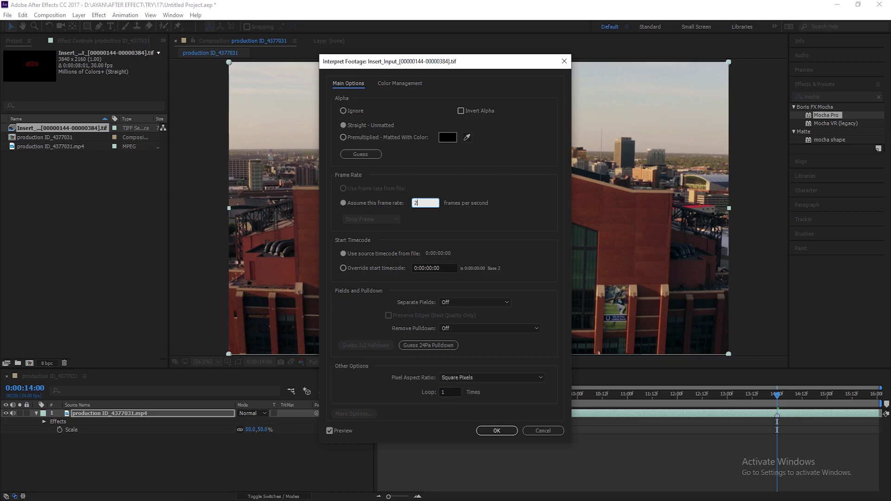
click(473, 303)
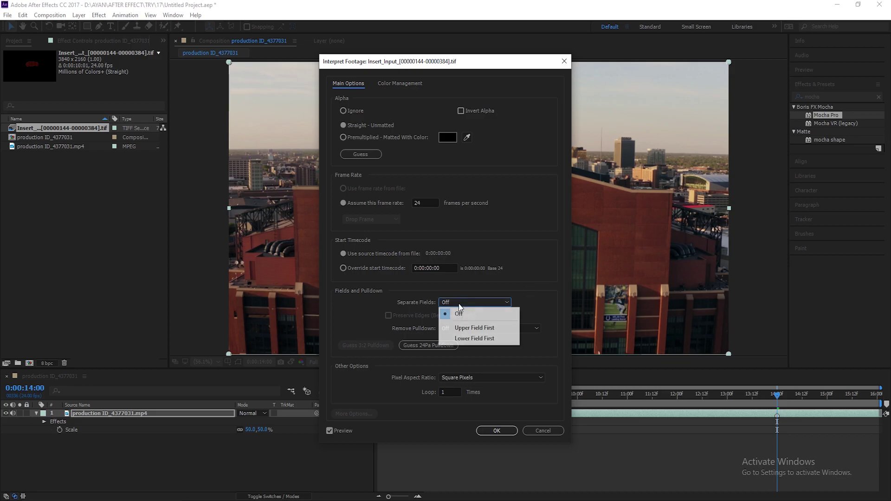
click(464, 327)
click(488, 431)
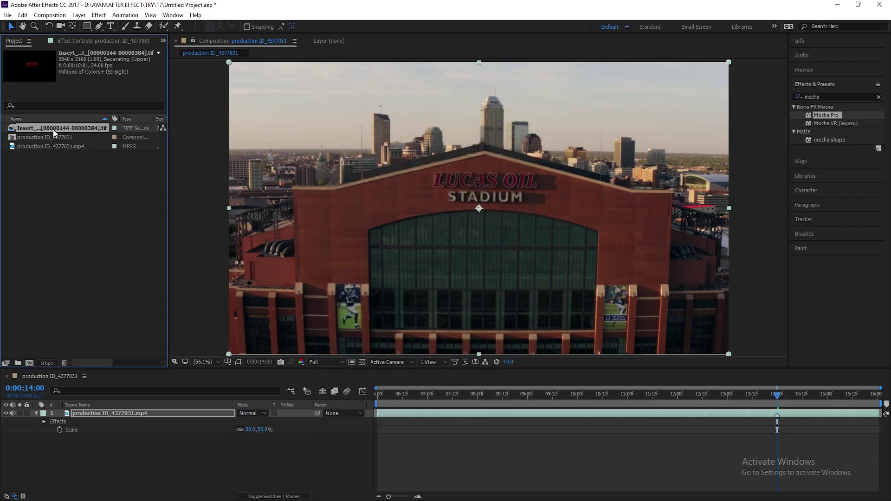
Step: Place the Insert_Input sequence above the stadium footage in the composition and set its scale to 50%
drag(84, 401, 86, 418)
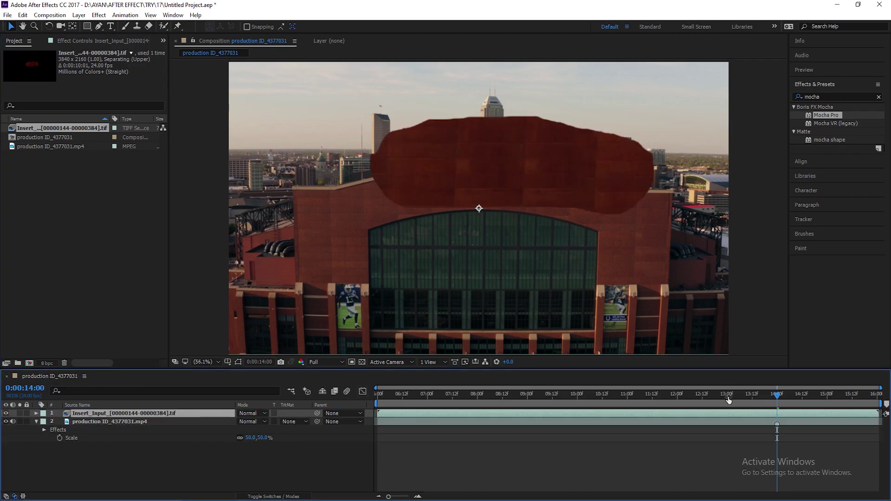
scroll(603, 263, down, 5)
scroll(599, 259, up, 4)
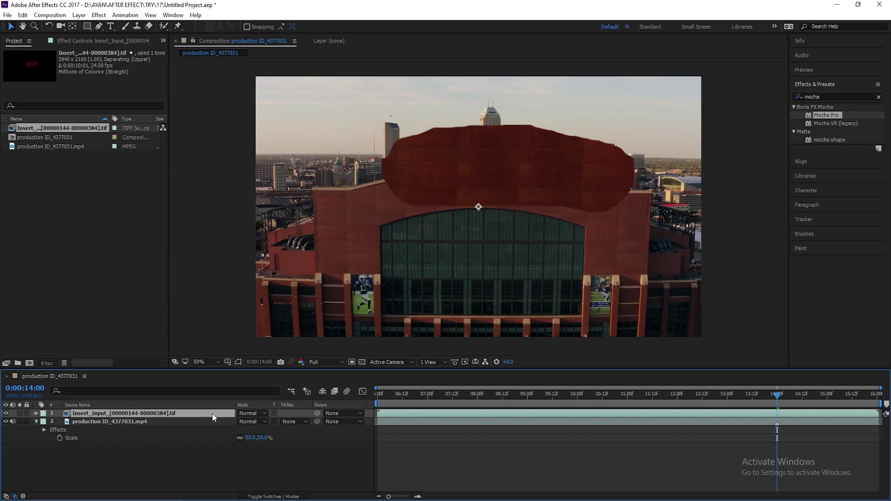
key(s)
click(82, 446)
click(251, 421)
text(50)
key(Return)
click(283, 477)
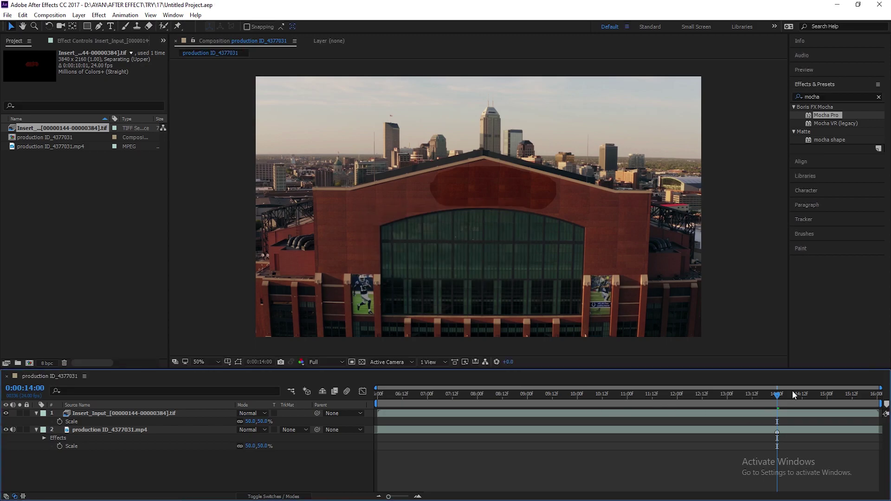
Step: Preview the patched shot from its beginning and return to 0:00:14:00
drag(767, 396, 274, 400)
key(space)
drag(394, 399, 776, 425)
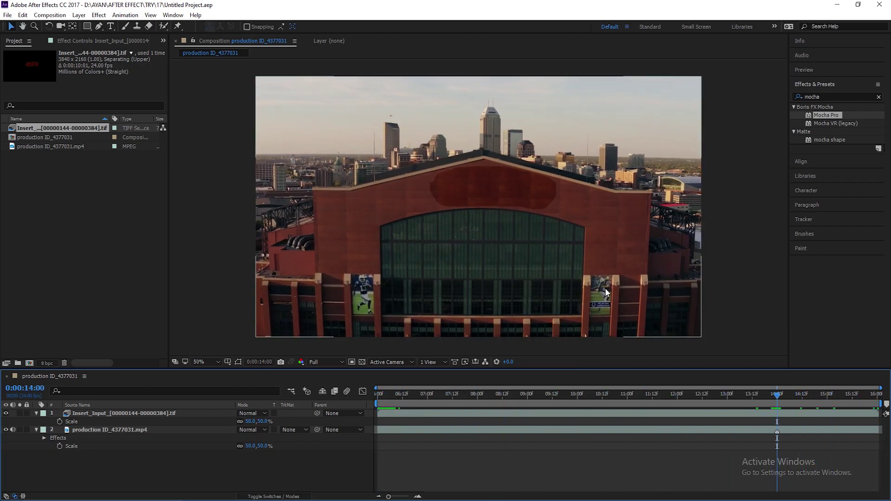
Step: Find the Edge Blur effect and apply it to the Insert_Input patch layer
scroll(562, 237, up, 3)
scroll(561, 238, down, 1)
key(space)
drag(553, 174, 486, 233)
click(150, 415)
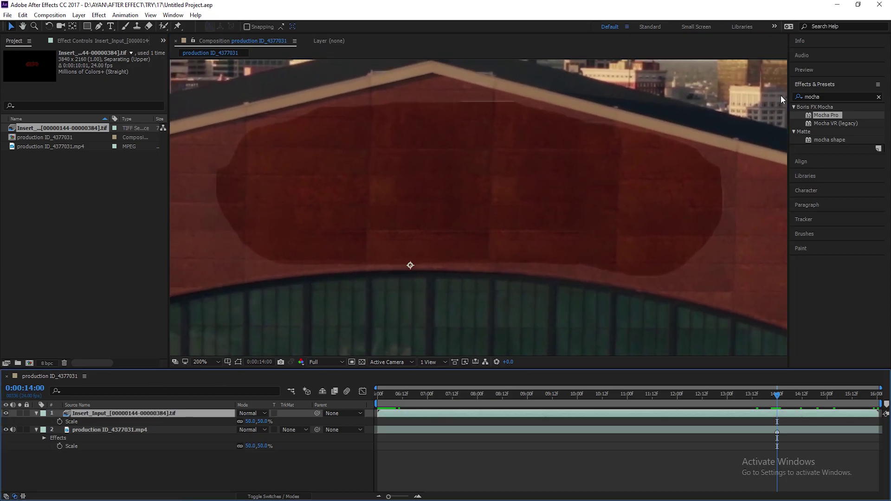
click(841, 96)
text(edge b)
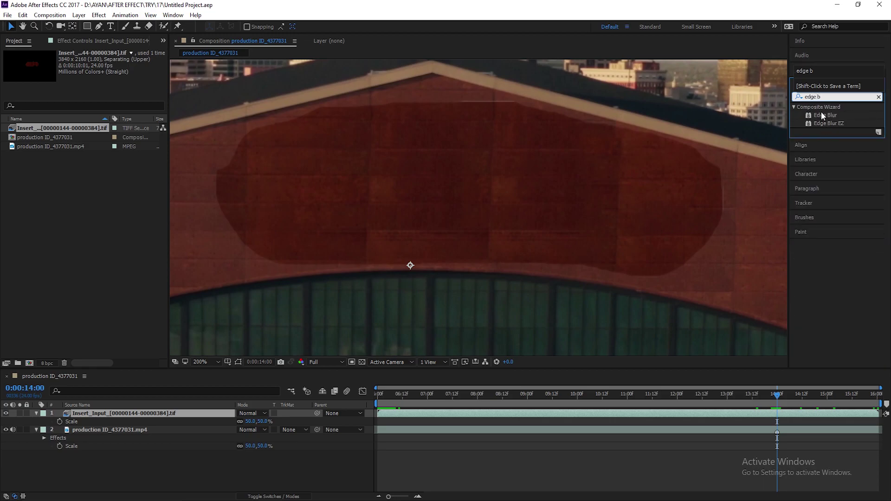
drag(823, 115, 784, 415)
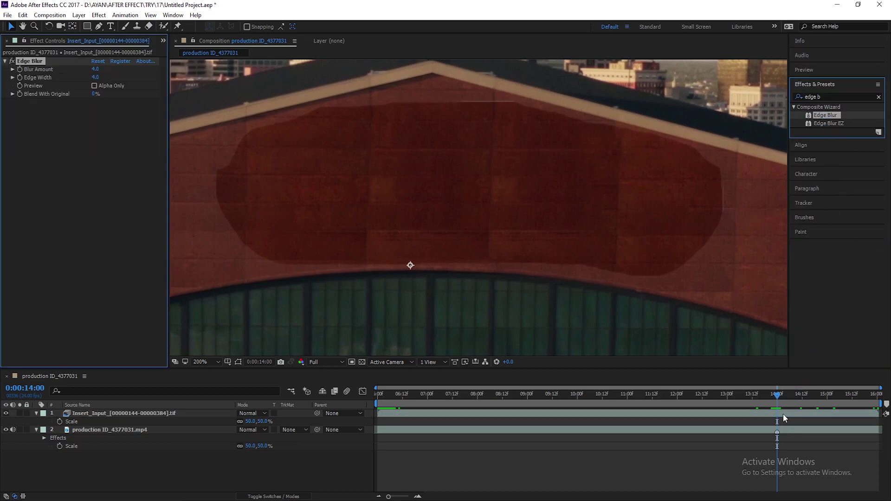
Step: Apply the Hue/Saturation effect to the Insert_Input patch layer and set its Master Saturation to -23
click(98, 15)
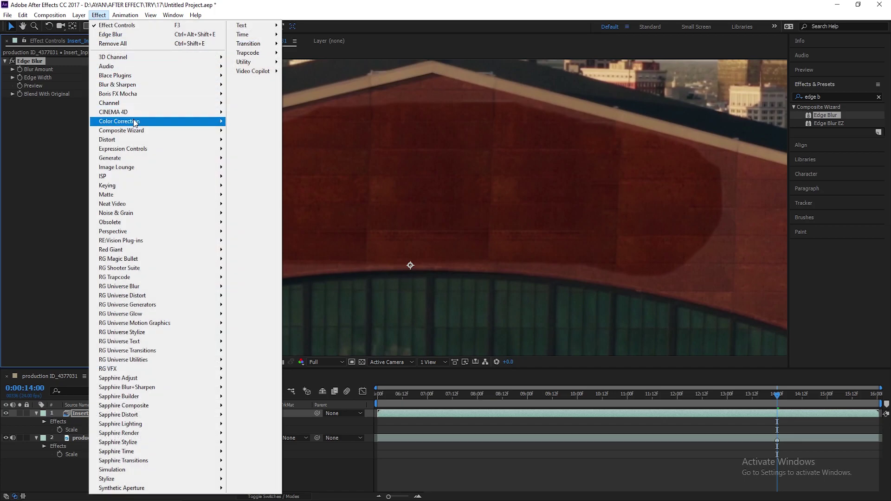
mouse_move(135, 122)
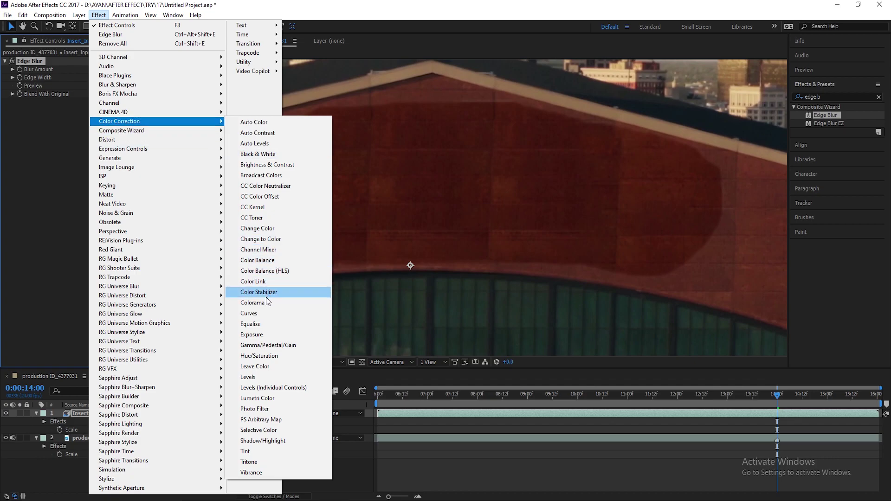
click(271, 355)
mouse_move(87, 189)
mouse_down()
mouse_move(58, 188)
mouse_move(74, 190)
mouse_up()
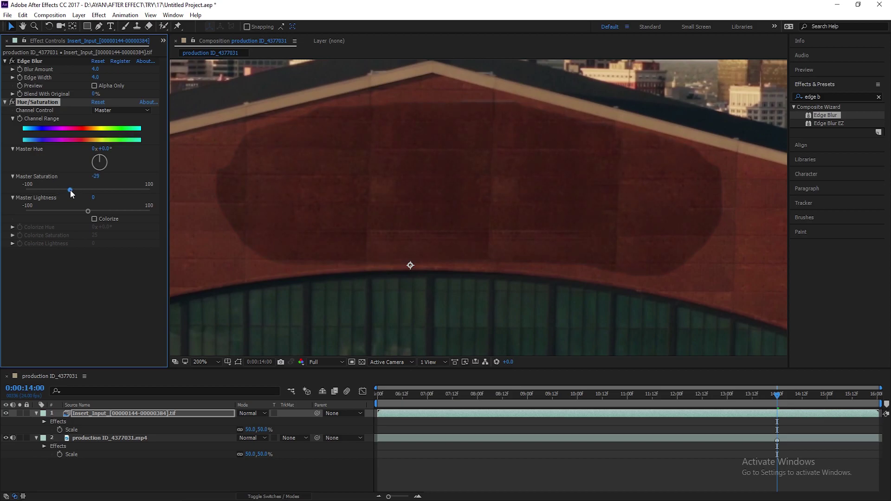
Step: Add a Curves effect to the Insert_Input patch layer and raise the midtones of the RGB curve slightly
click(99, 14)
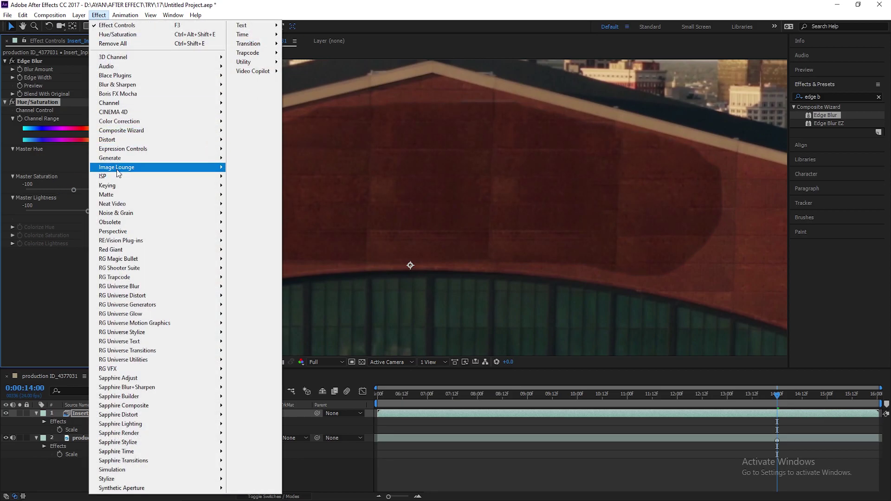
click(249, 313)
drag(79, 277, 72, 267)
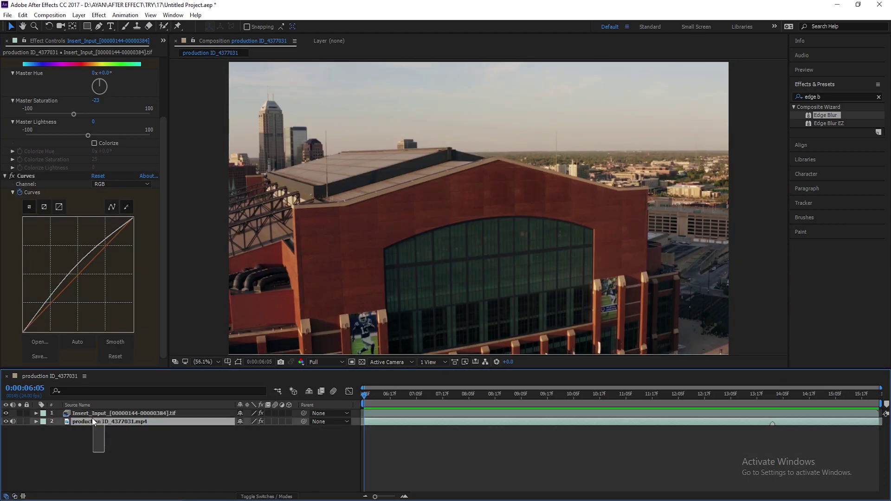
Step: Pre-compose the Insert_Input and stadium footage layers together as Pre-comp 1, moving all attributes into the new composition
shift+click(90, 412)
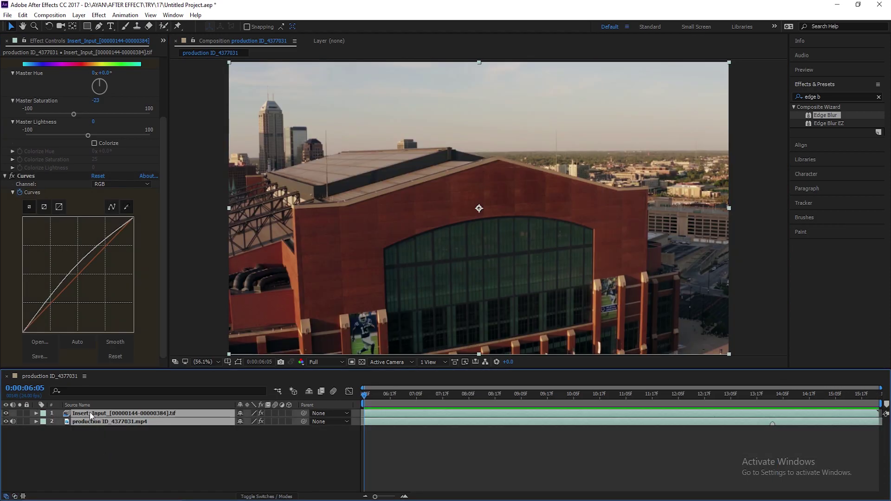
right_click(90, 412)
click(124, 324)
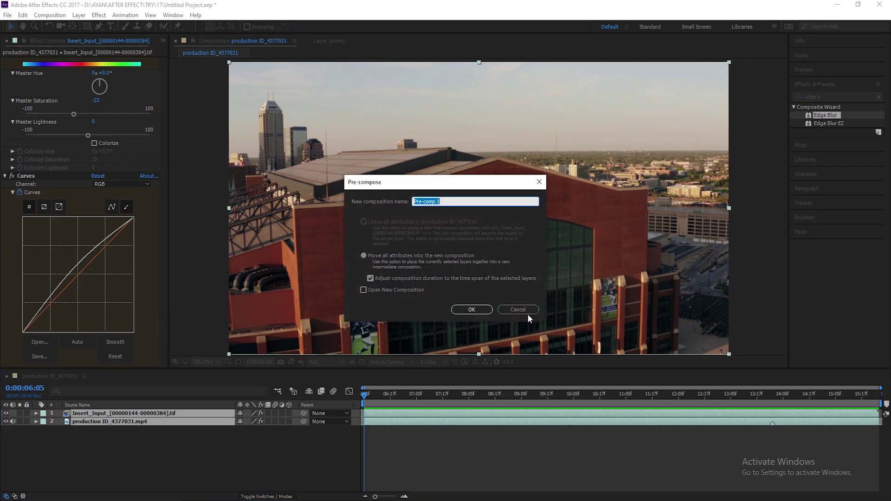
click(483, 310)
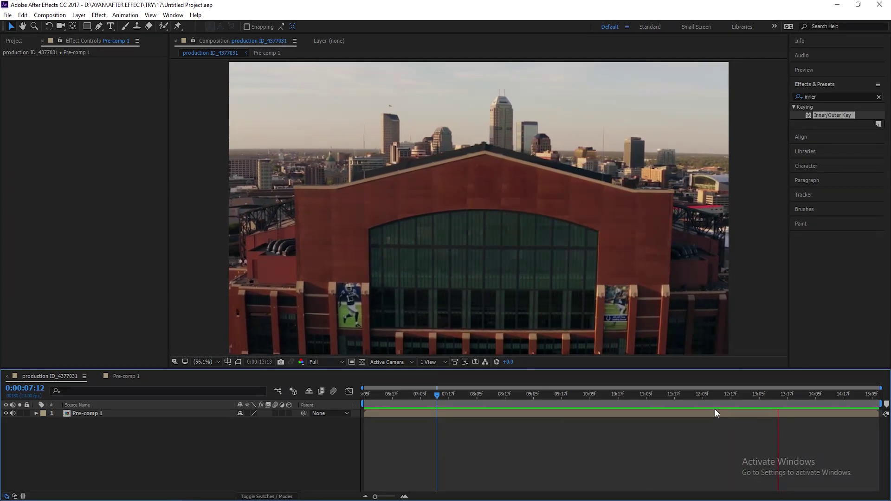
Step: Preview the precomposed shot and return to its beginning at 0:00:06:05
key(space)
drag(748, 397, 56, 428)
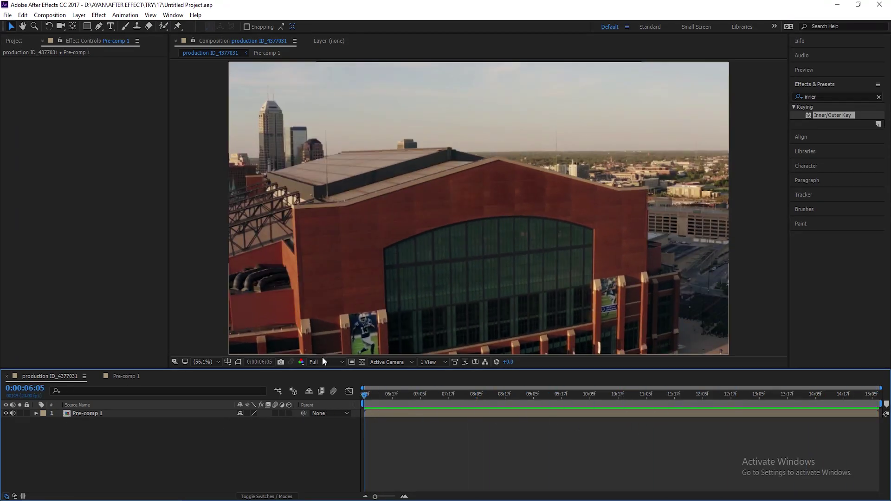
drag(372, 398, 127, 389)
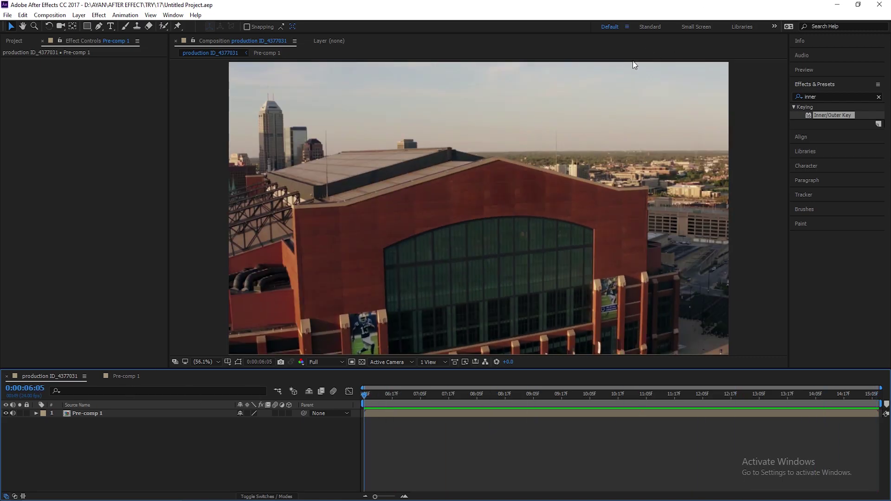